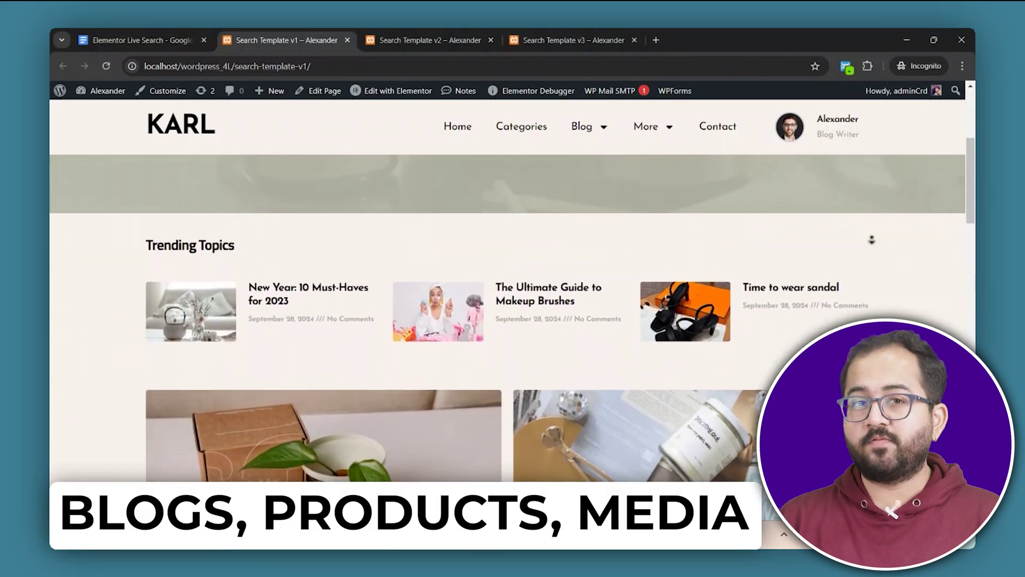
Step: Search 'can' in the hero search bar and open the 'Meet the Maker: Z CANDLES' live result
{"action": "scroll", "coordinate": [871, 240], "scroll_direction": "down", "scroll_amount": 6}
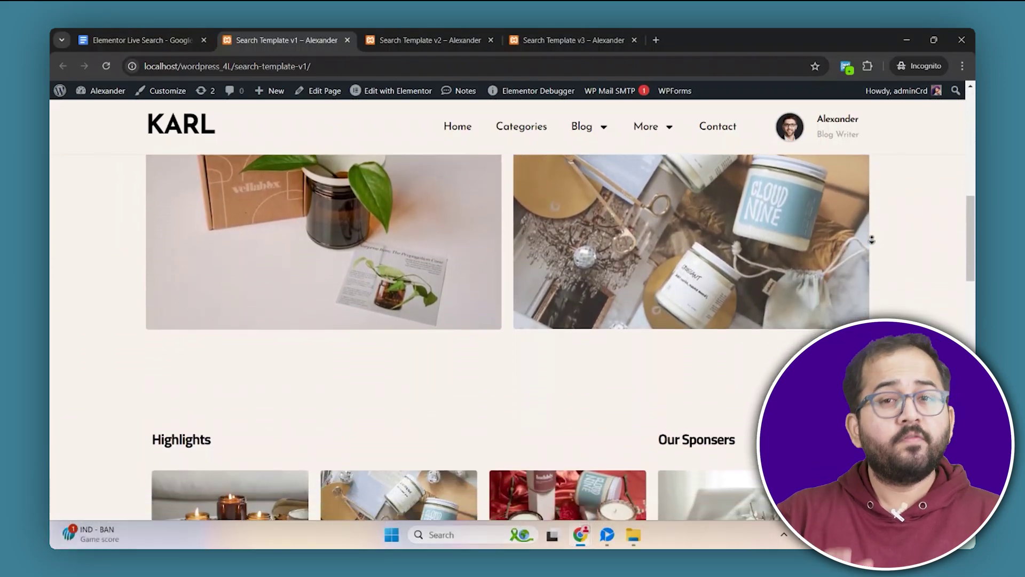
{"action": "scroll", "coordinate": [872, 240], "scroll_direction": "down", "scroll_amount": 7}
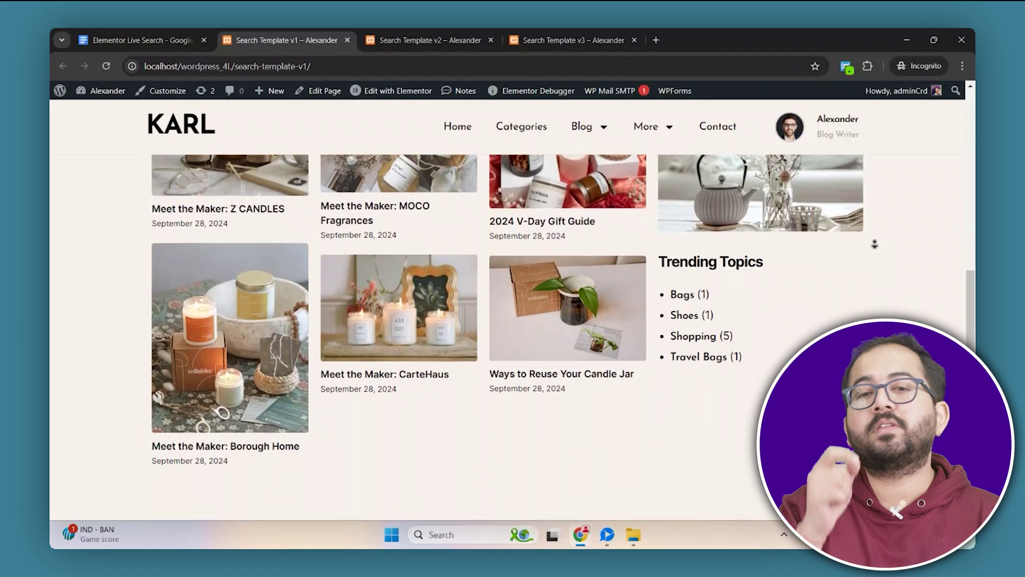
{"action": "scroll", "coordinate": [874, 244], "scroll_direction": "down", "scroll_amount": 2}
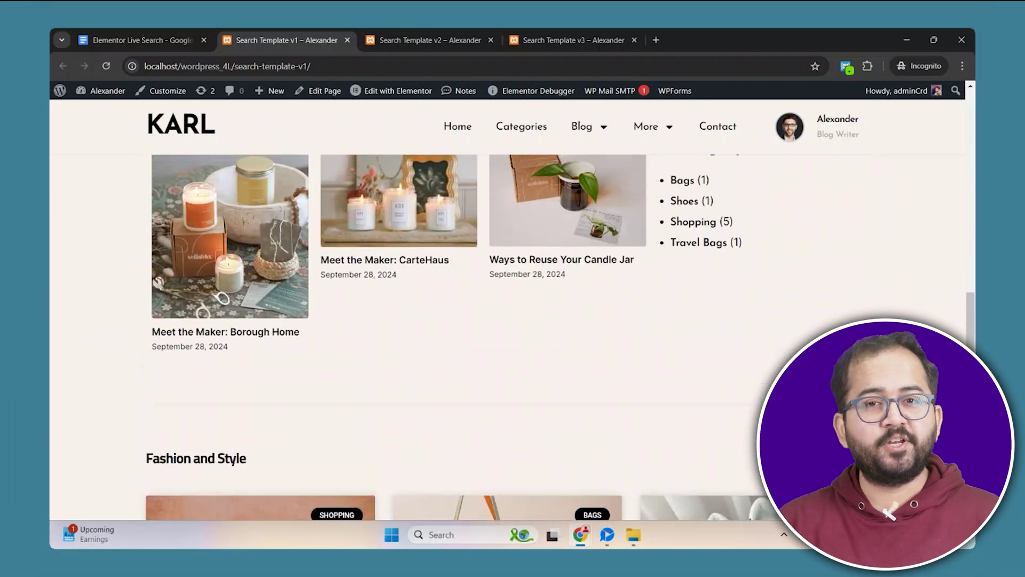
{"action": "scroll", "coordinate": [874, 244], "scroll_direction": "up", "scroll_amount": 15}
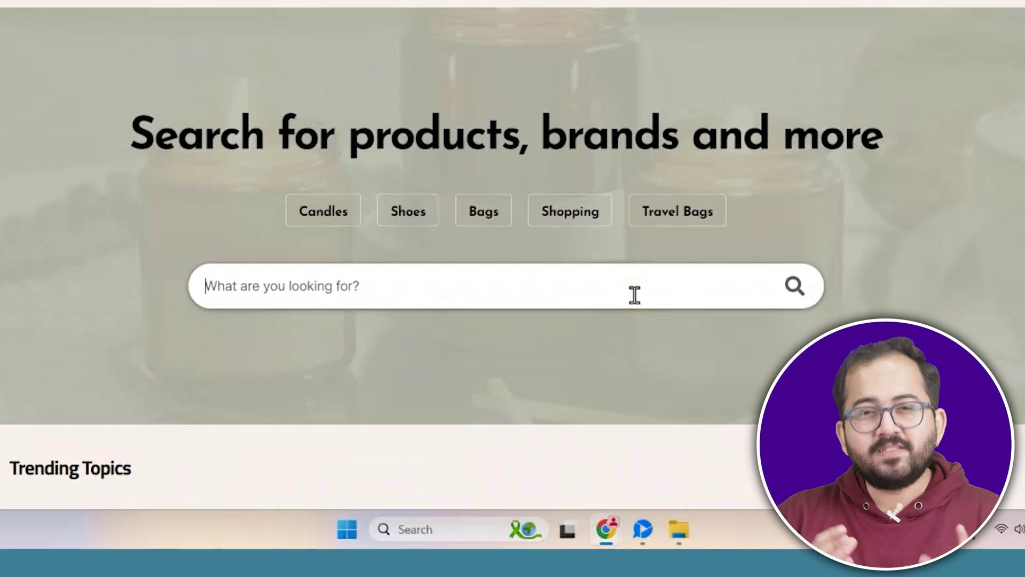
{"action": "type", "text": "can"}
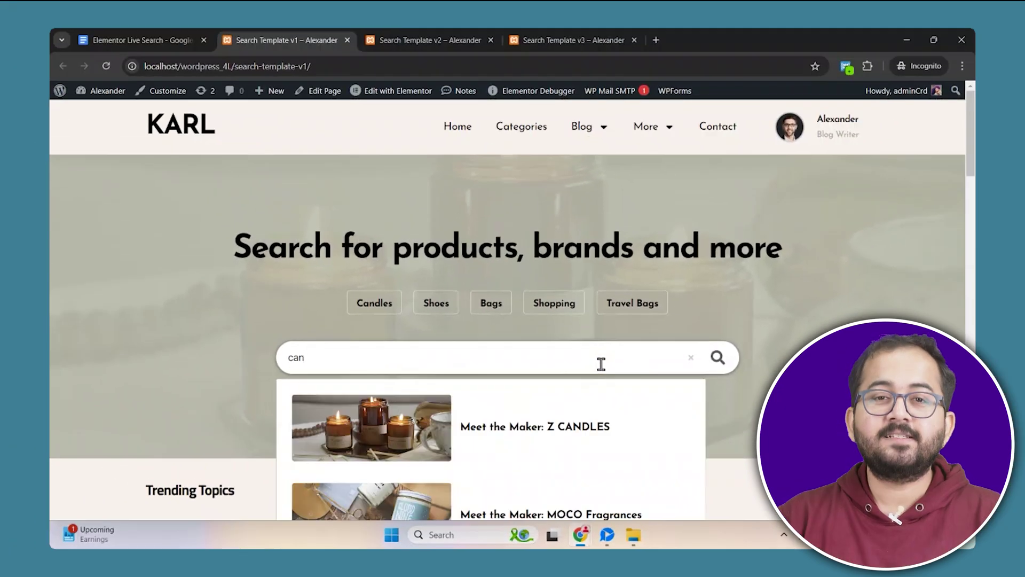
{"action": "scroll", "coordinate": [601, 364], "scroll_direction": "down", "scroll_amount": 2}
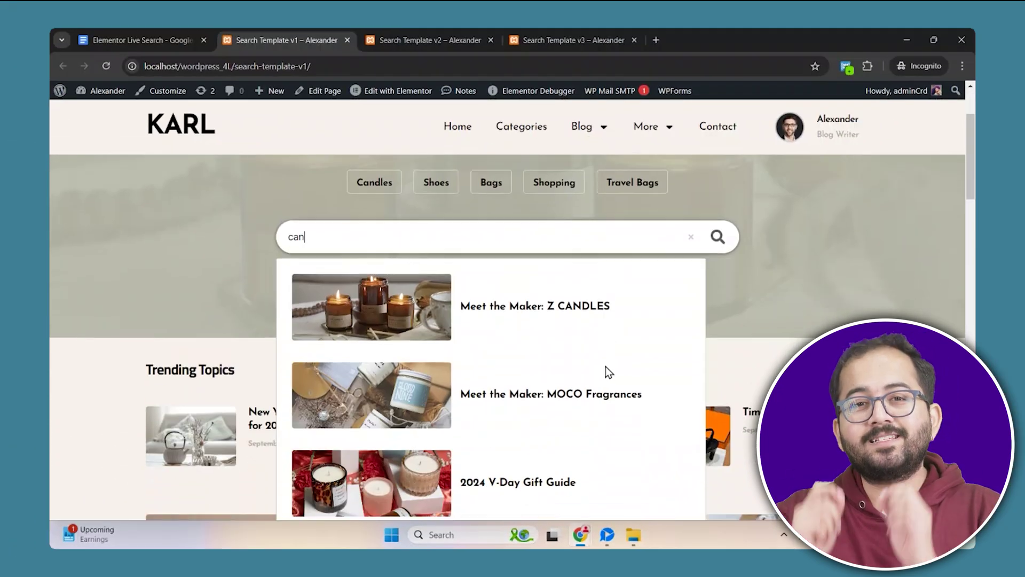
{"action": "left_click", "coordinate": [522, 313]}
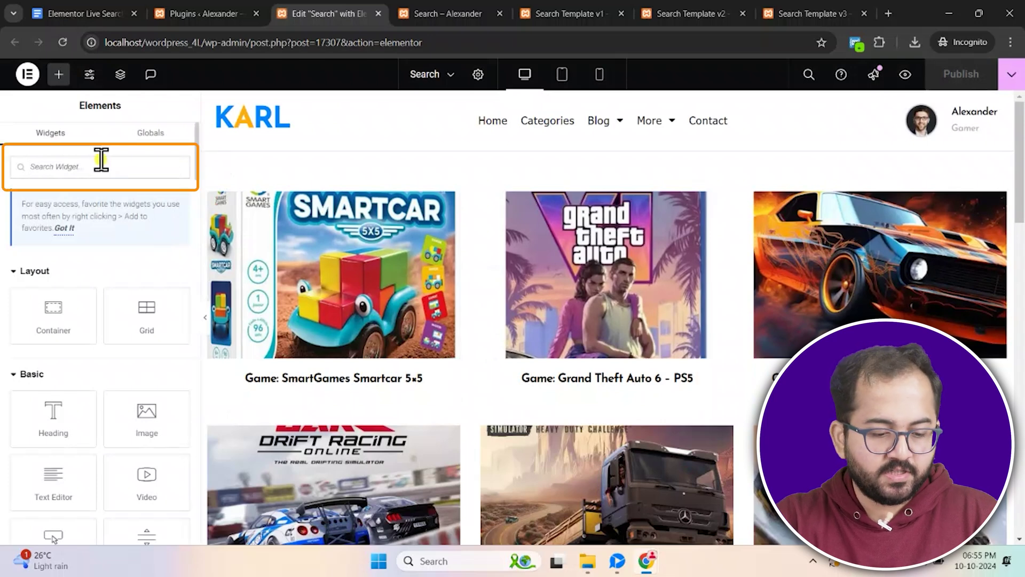
Step: Place a Search widget in the header beside the KARL logo with a custom 560 px width
{"action": "type", "text": "sear"}
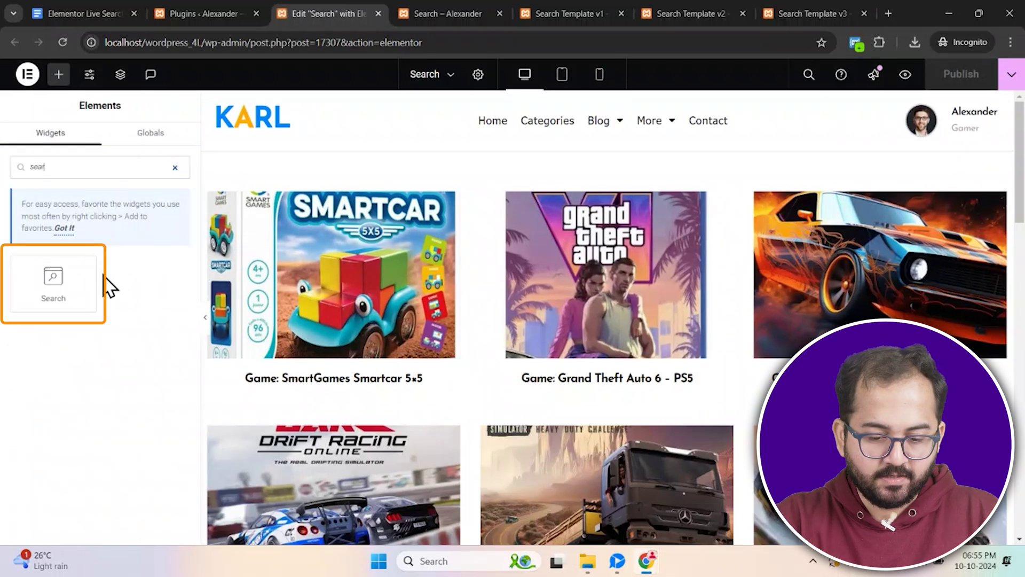
{"action": "left_click_drag", "start_coordinate": [73, 286], "coordinate": [481, 122]}
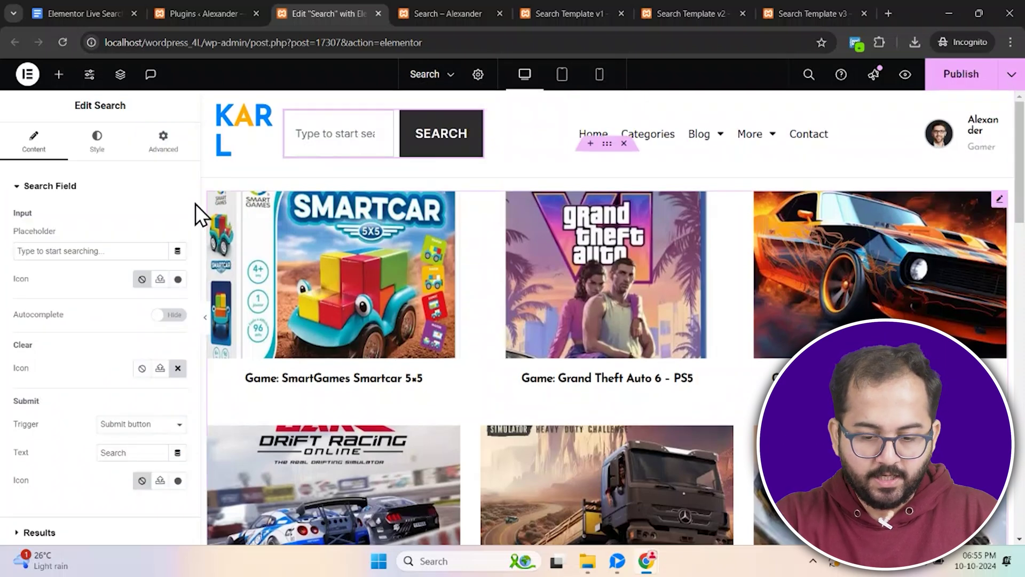
{"action": "left_click", "coordinate": [161, 161]}
{"action": "scroll", "coordinate": [106, 384], "scroll_direction": "down", "scroll_amount": 1}
{"action": "left_click", "coordinate": [140, 255]}
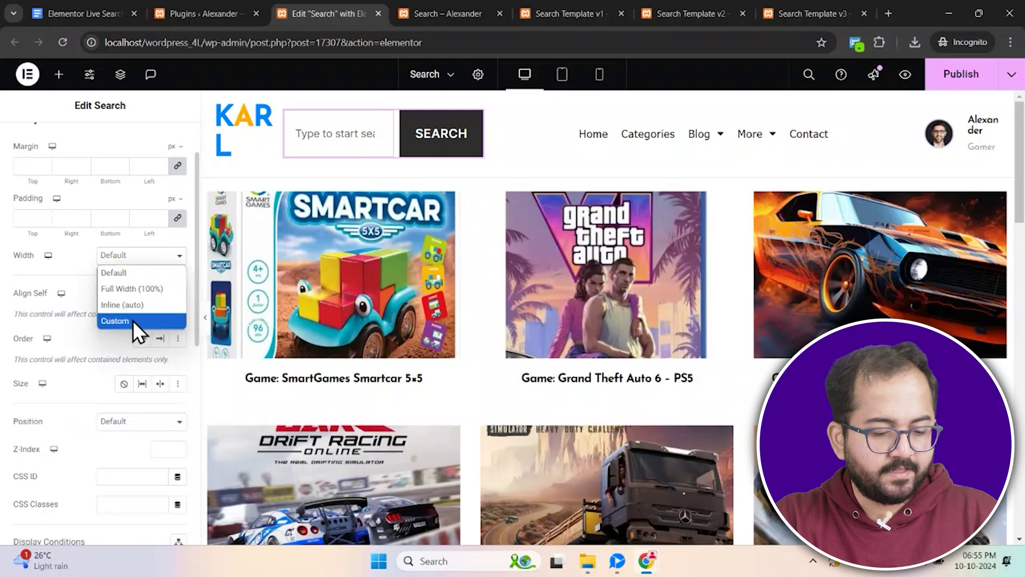
{"action": "left_click", "coordinate": [133, 321]}
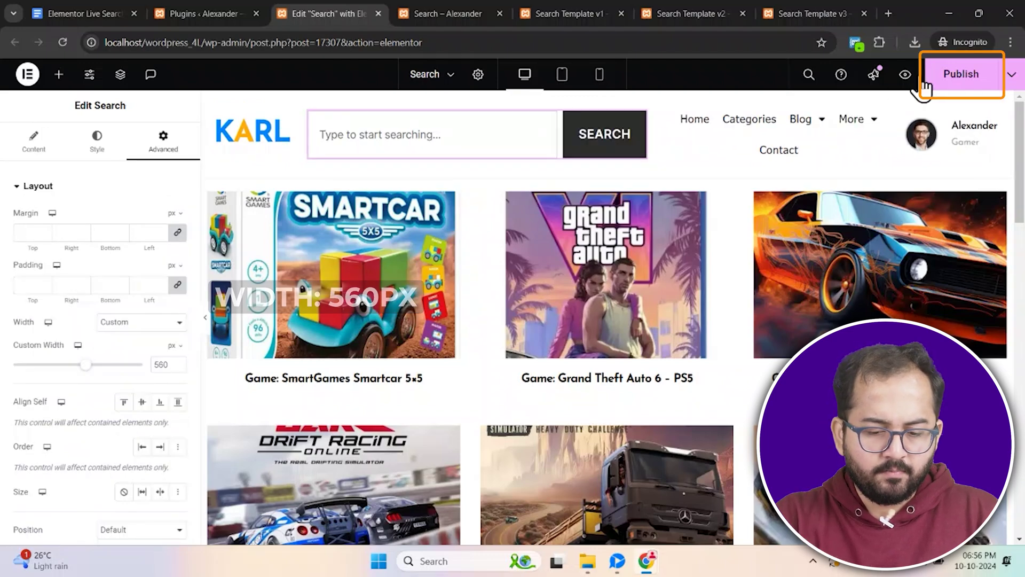
Step: Publish the header, reload the live Search page to check it, and return to the editor
{"action": "left_click", "coordinate": [950, 80]}
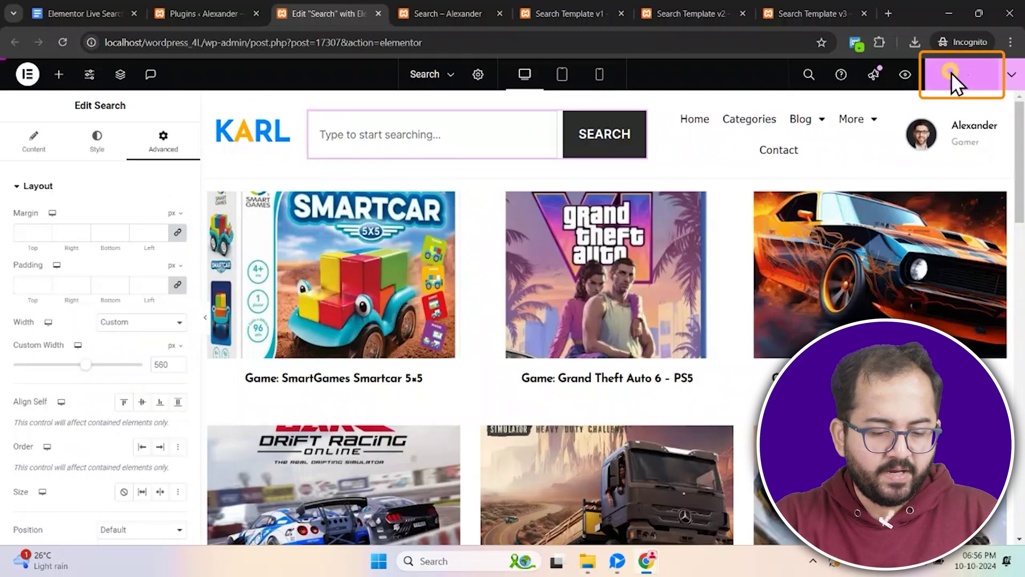
{"action": "left_click", "coordinate": [432, 17]}
{"action": "key", "text": "F5"}
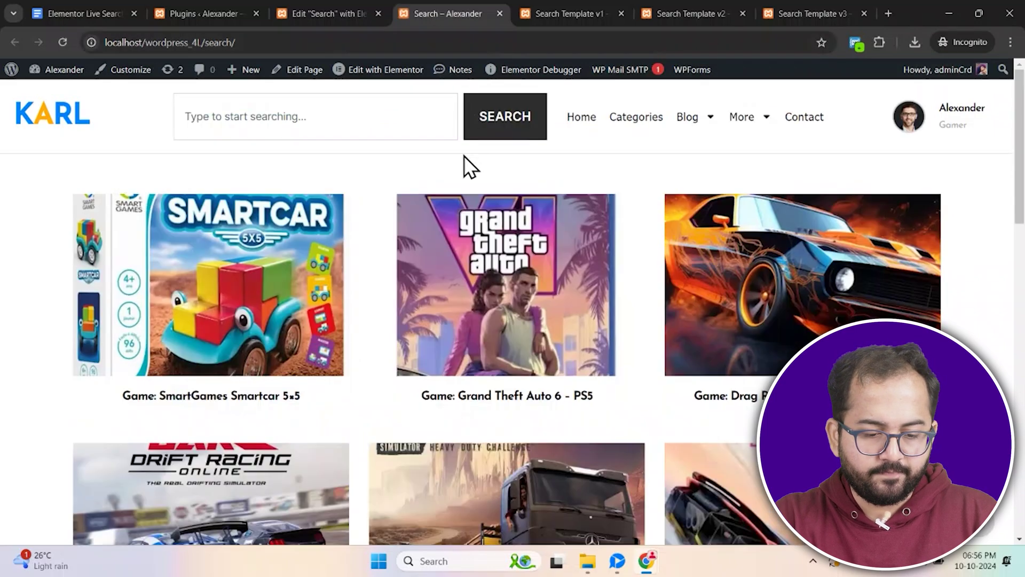
{"action": "left_click", "coordinate": [338, 16]}
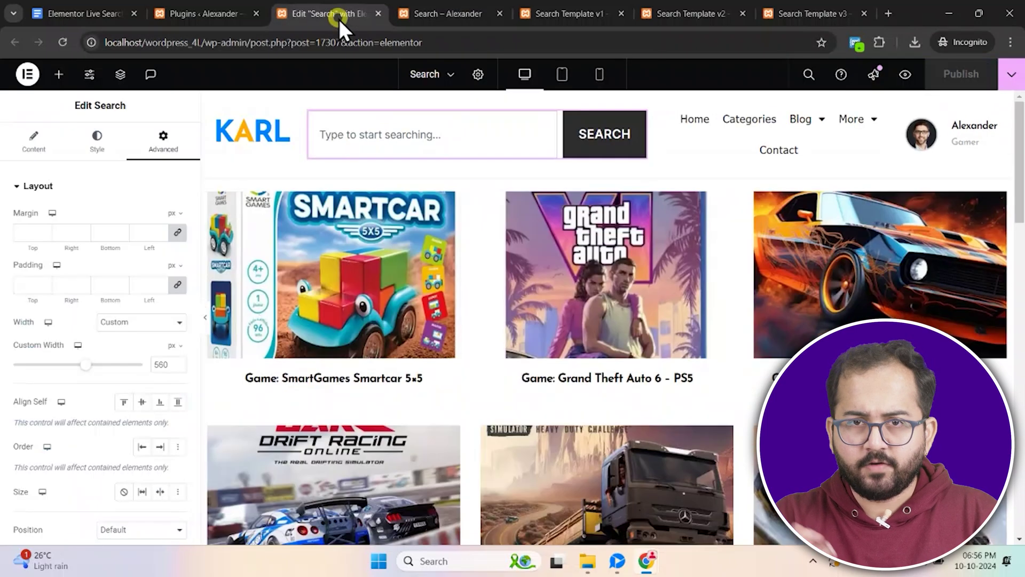
Step: Paste a new placeholder, enable autocomplete, and allow submitting by both button and Enter key
{"action": "left_click", "coordinate": [38, 146]}
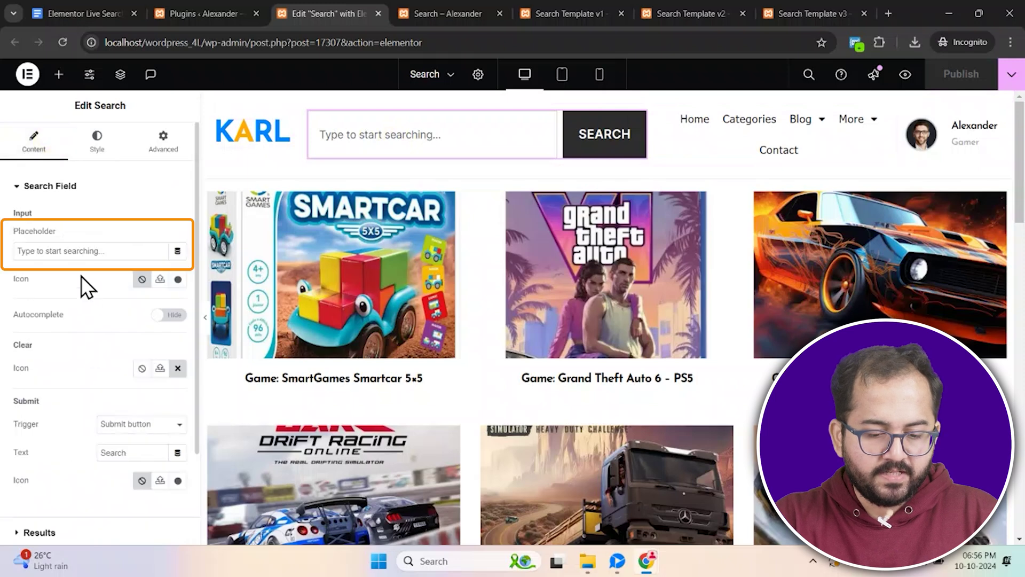
{"action": "key", "text": "ctrl+a"}
{"action": "type", "text": "Search anything..."}
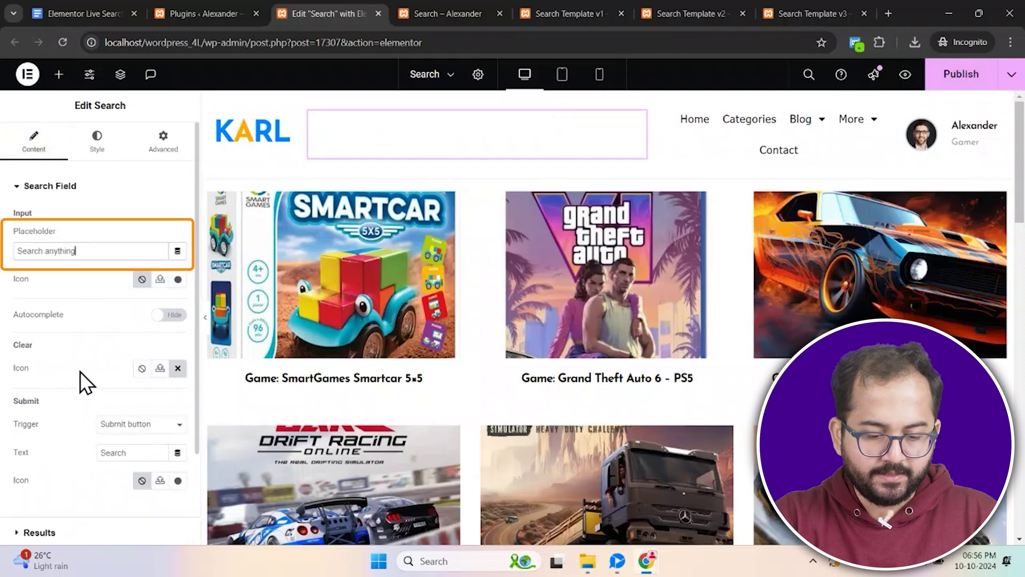
{"action": "scroll", "coordinate": [107, 331], "scroll_direction": "down", "scroll_amount": 1}
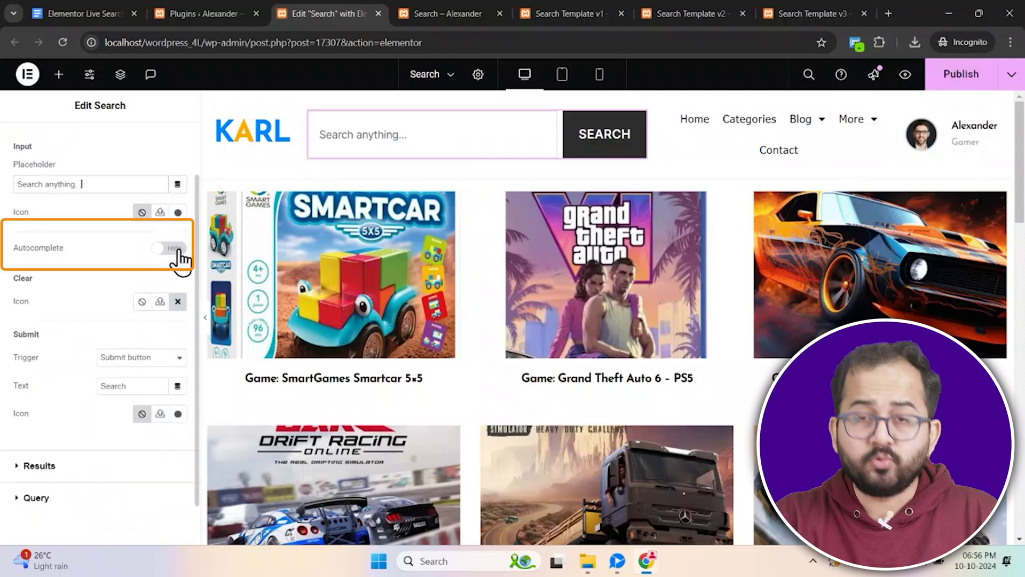
{"action": "left_click", "coordinate": [178, 252]}
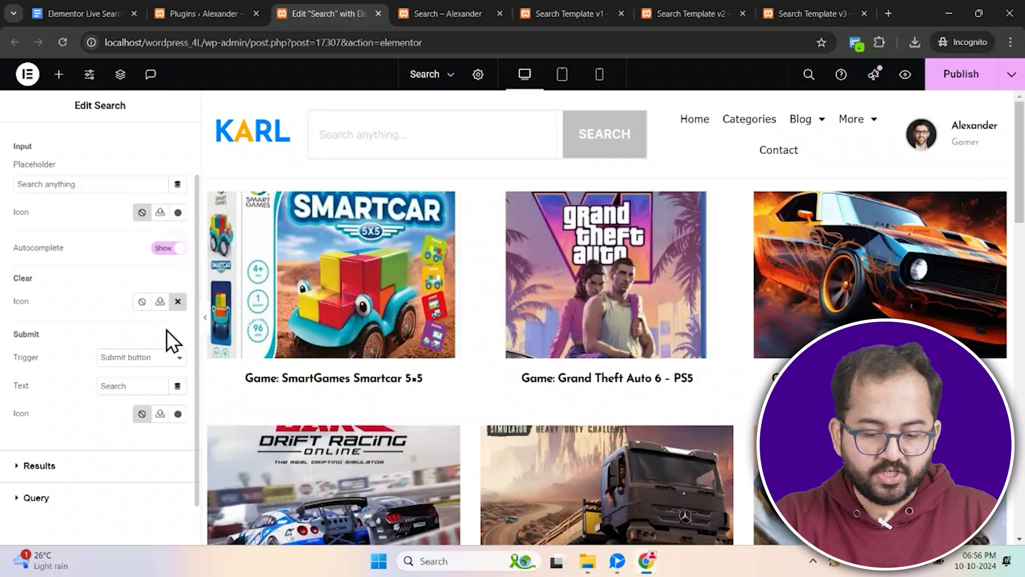
{"action": "scroll", "coordinate": [155, 347], "scroll_direction": "down", "scroll_amount": 1}
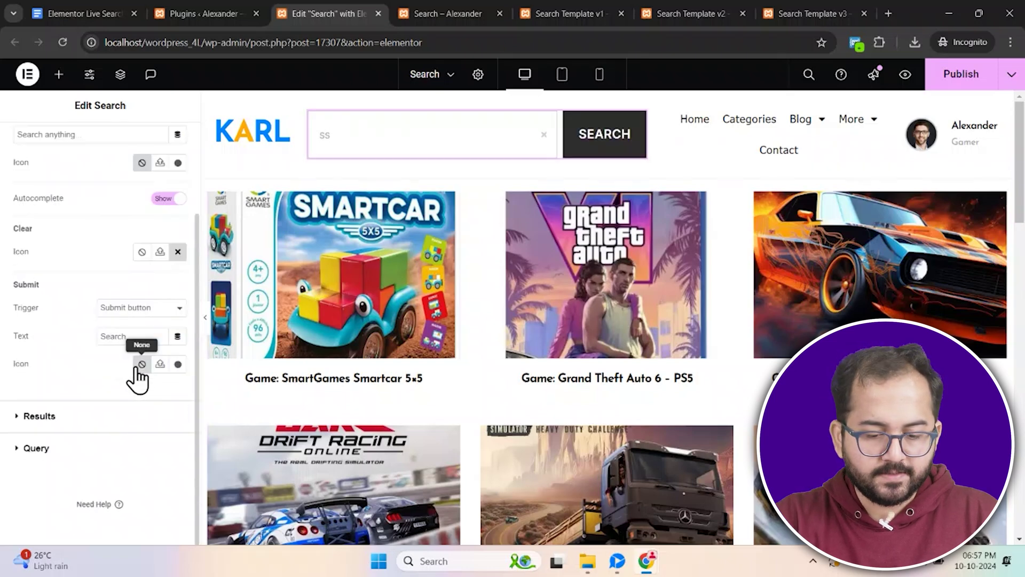
{"action": "left_click", "coordinate": [149, 309]}
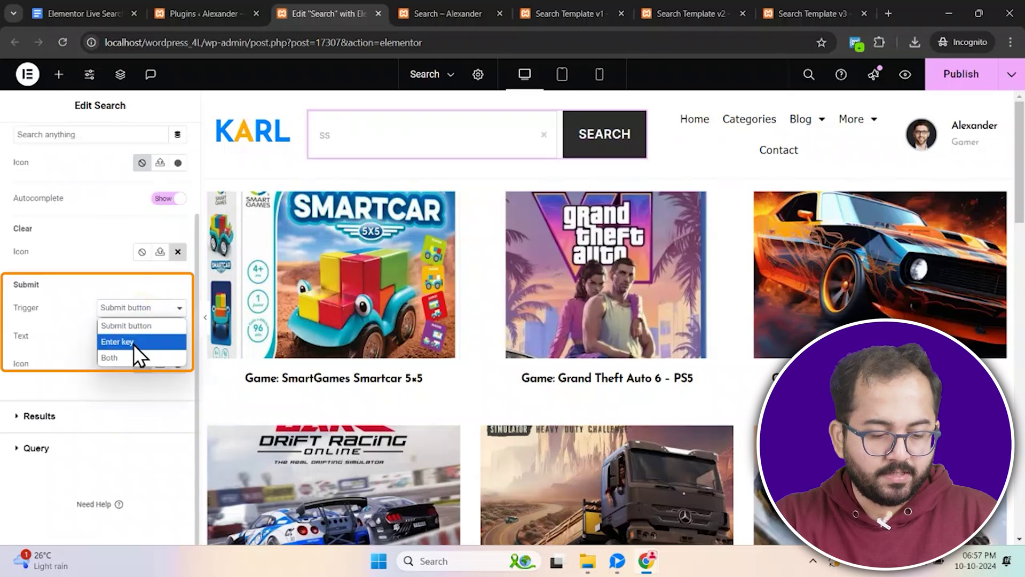
{"action": "left_click", "coordinate": [128, 358]}
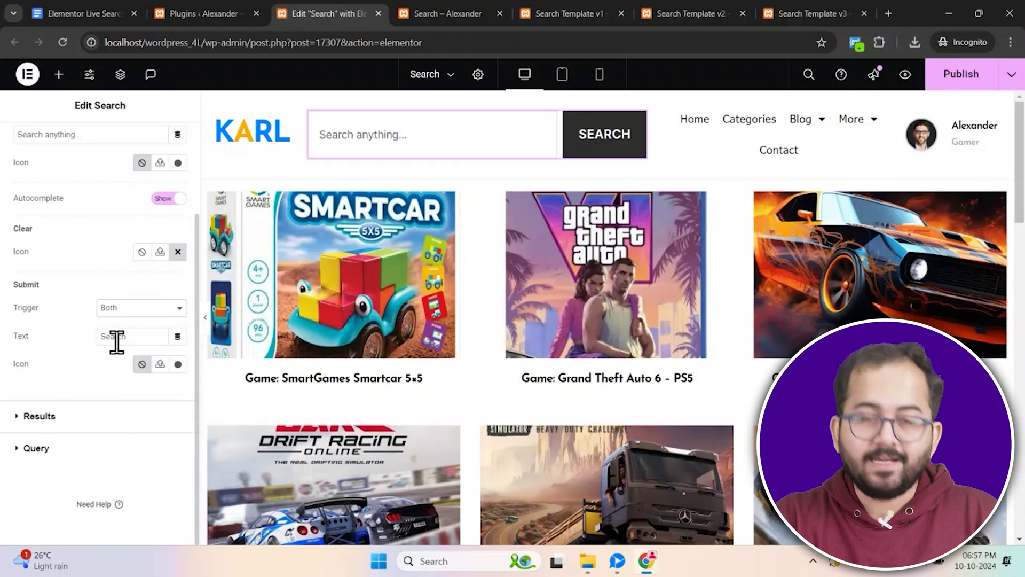
Step: Remove the submit button's label text and give it the Search magnifier icon
{"action": "double_click", "coordinate": [114, 336]}
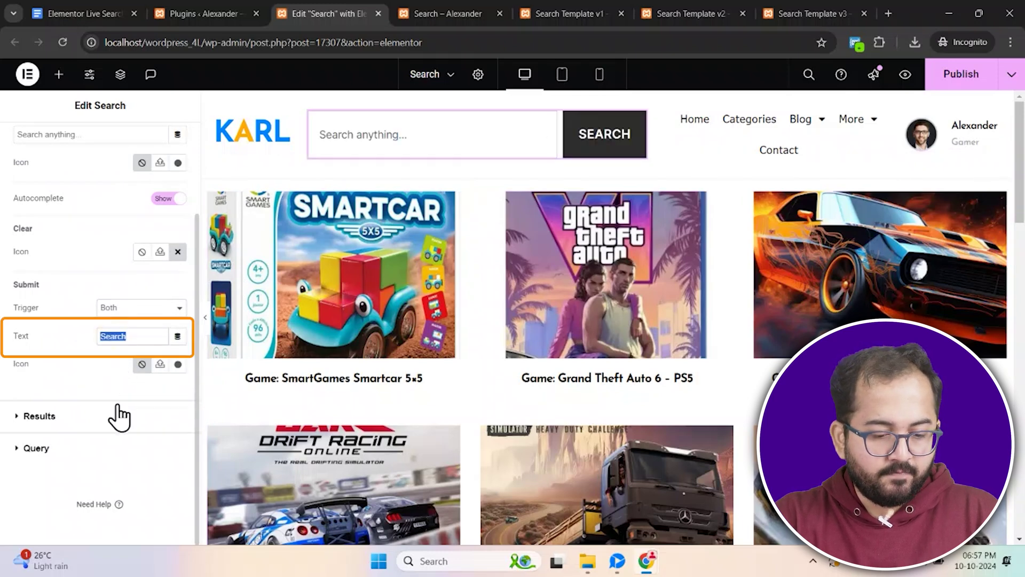
{"action": "key", "text": "BackSpace"}
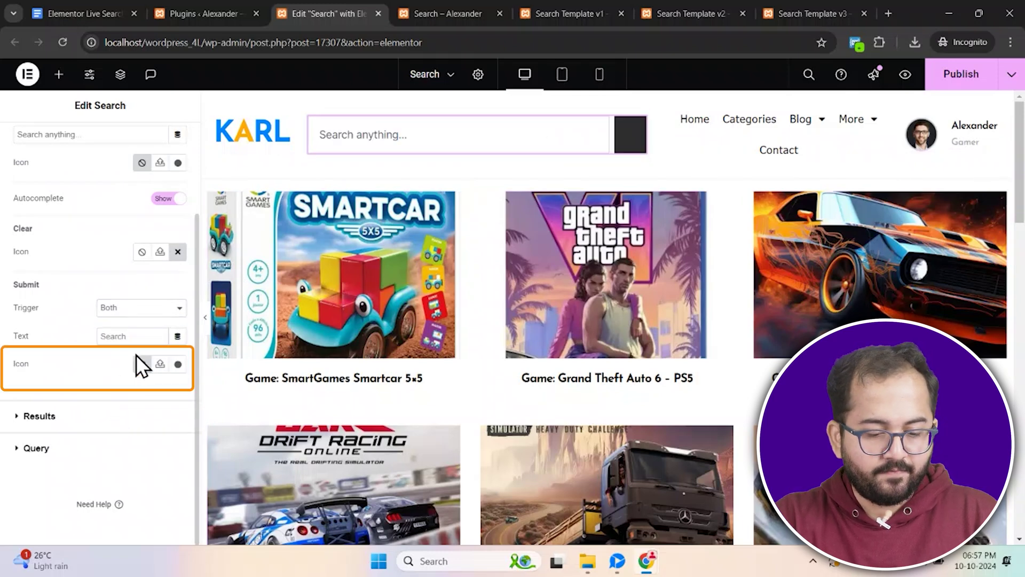
{"action": "left_click", "coordinate": [178, 364]}
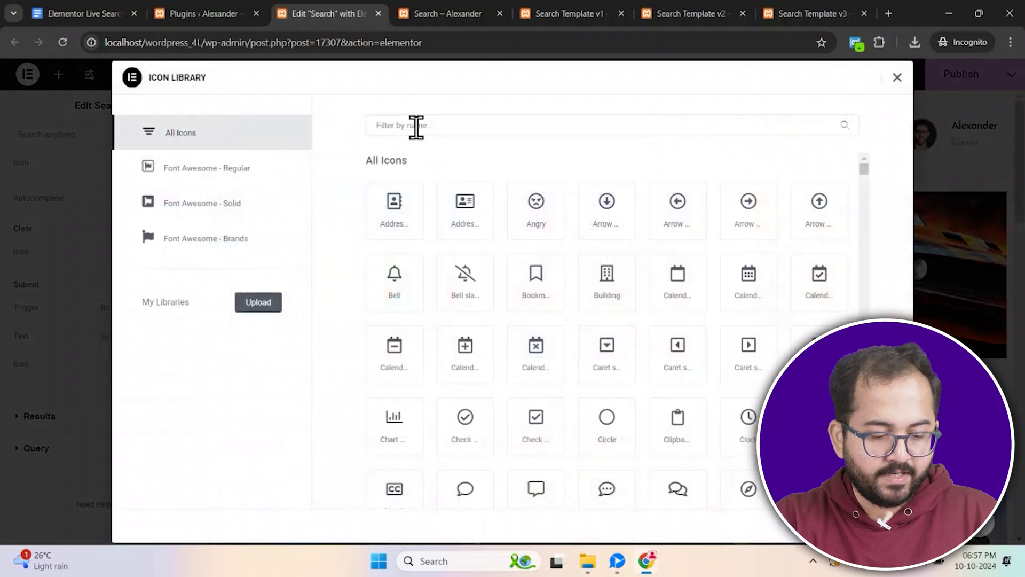
{"action": "type", "text": "sea"}
{"action": "left_click", "coordinate": [398, 235]}
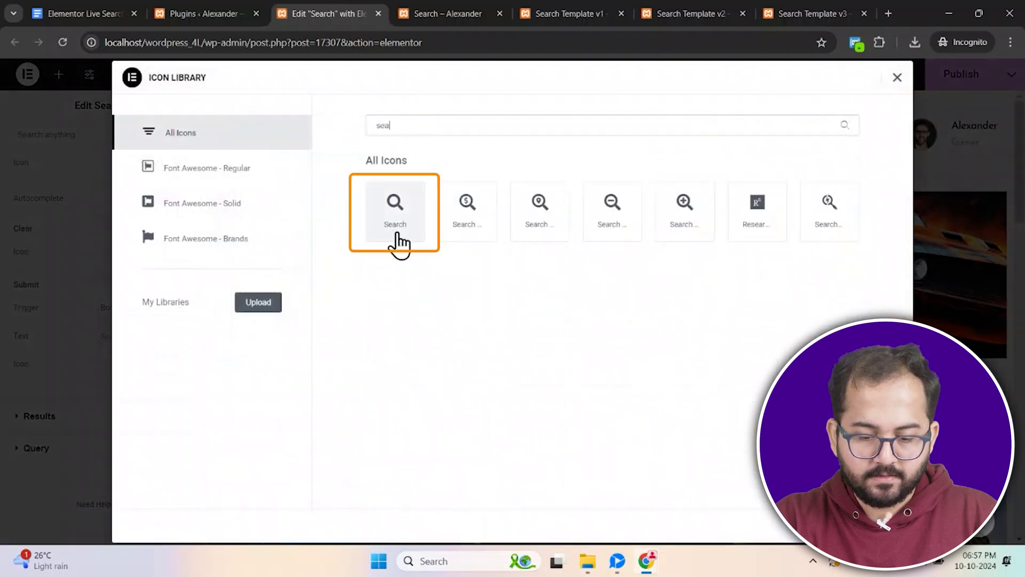
{"action": "double_click", "coordinate": [404, 234]}
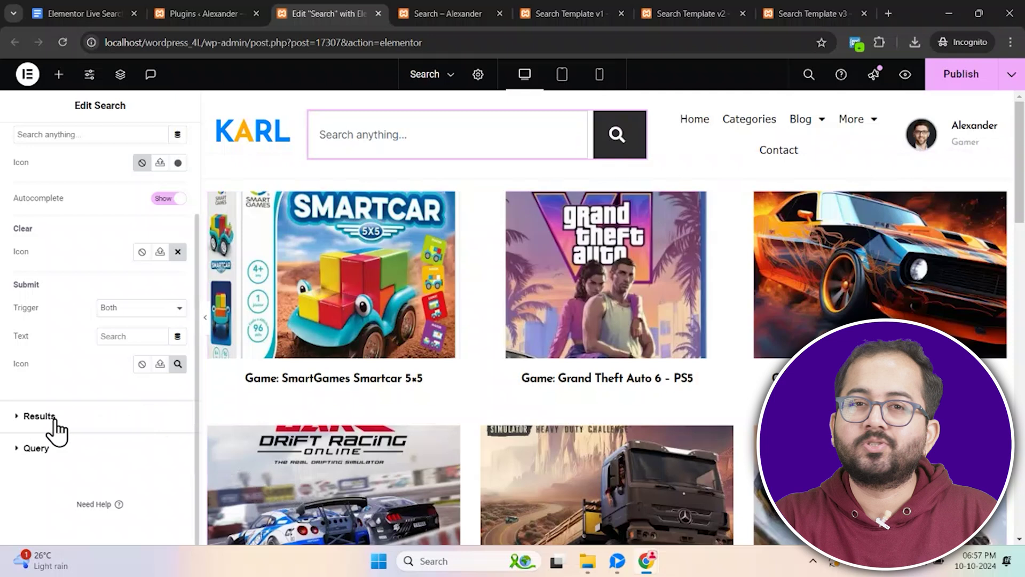
Step: Set Live Results to Show and choose Candles Posts as the Query source
{"action": "left_click", "coordinate": [53, 419]}
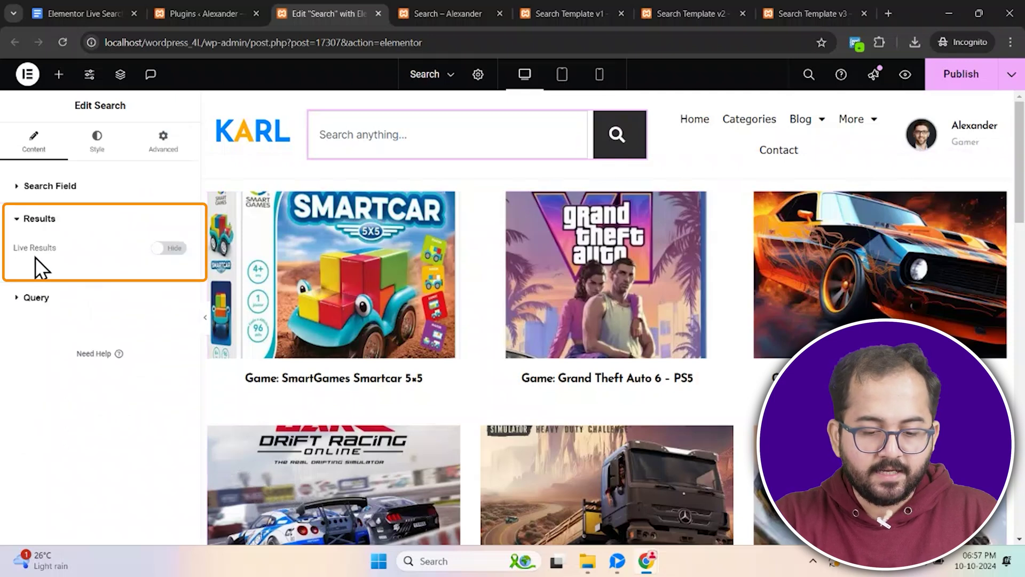
{"action": "left_click", "coordinate": [169, 249]}
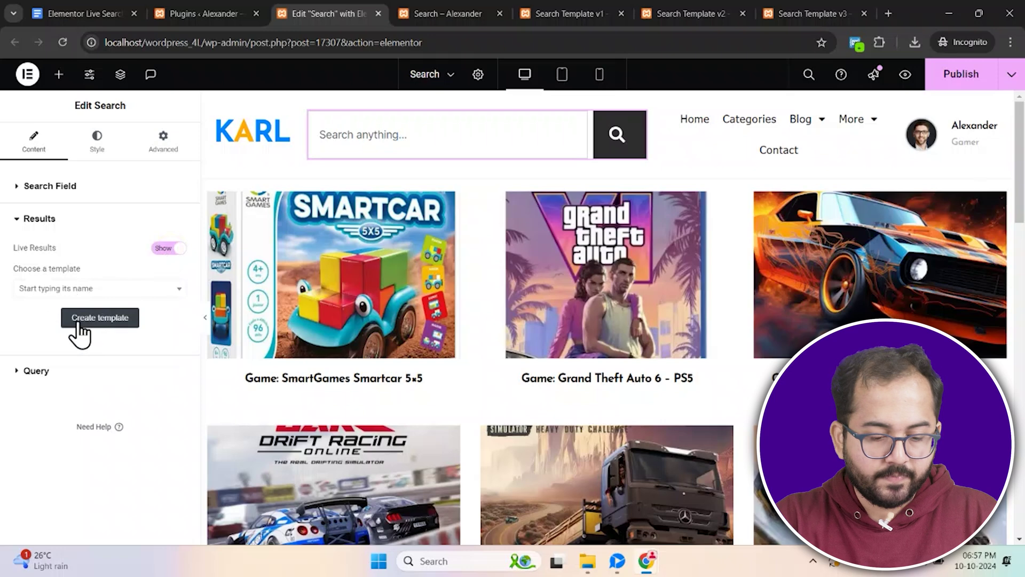
{"action": "left_click", "coordinate": [50, 372]}
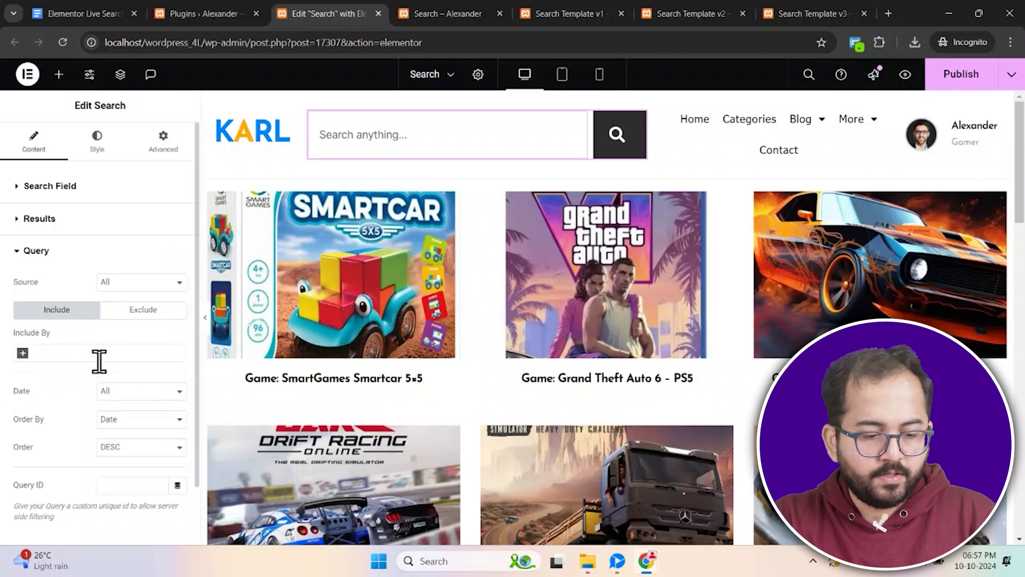
{"action": "left_click", "coordinate": [114, 283]}
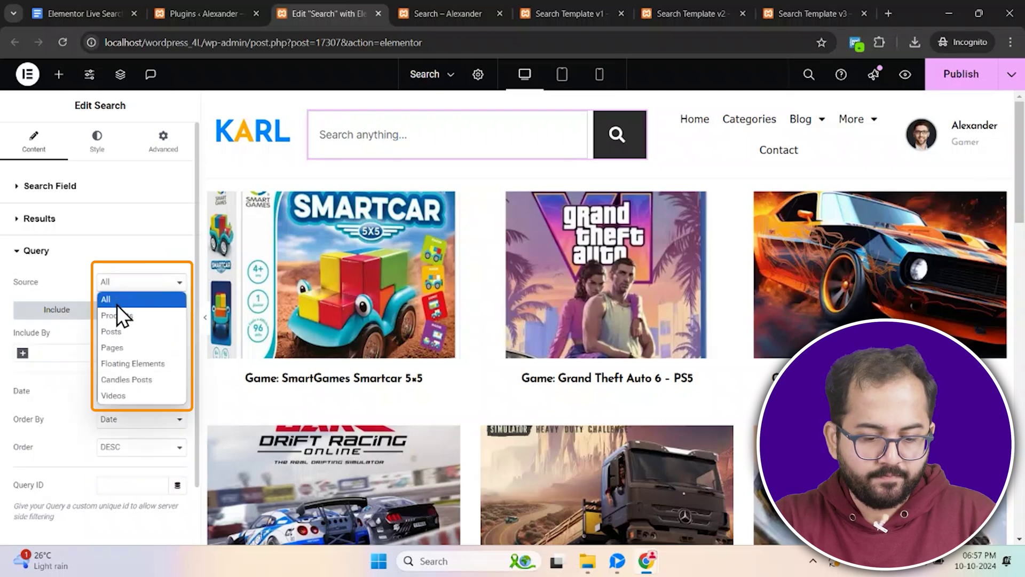
{"action": "left_click", "coordinate": [142, 380]}
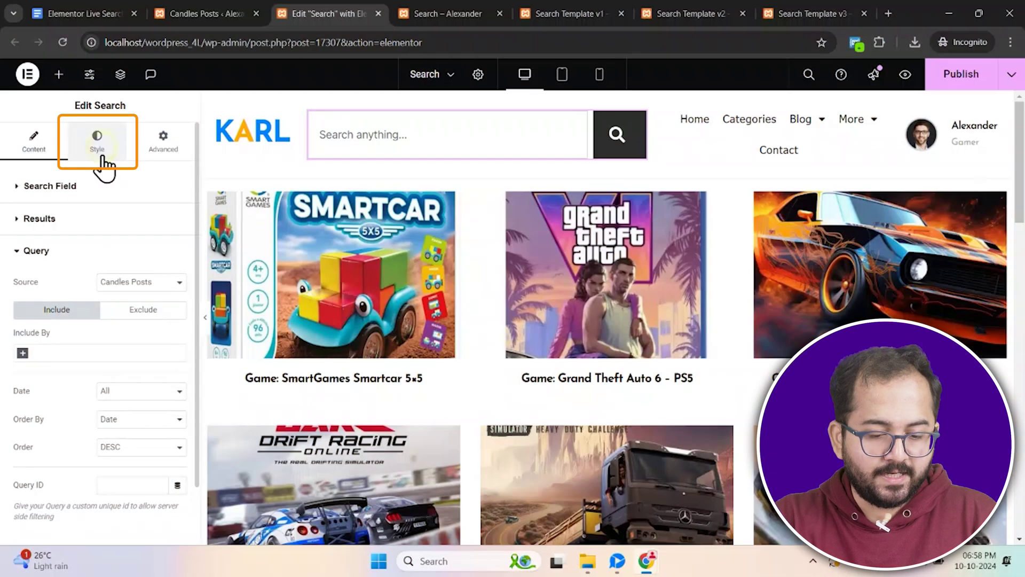
Step: Under Style > Search Field, set border radius 48 and padding 15, 20, 15, 20 px
{"action": "left_click", "coordinate": [103, 157]}
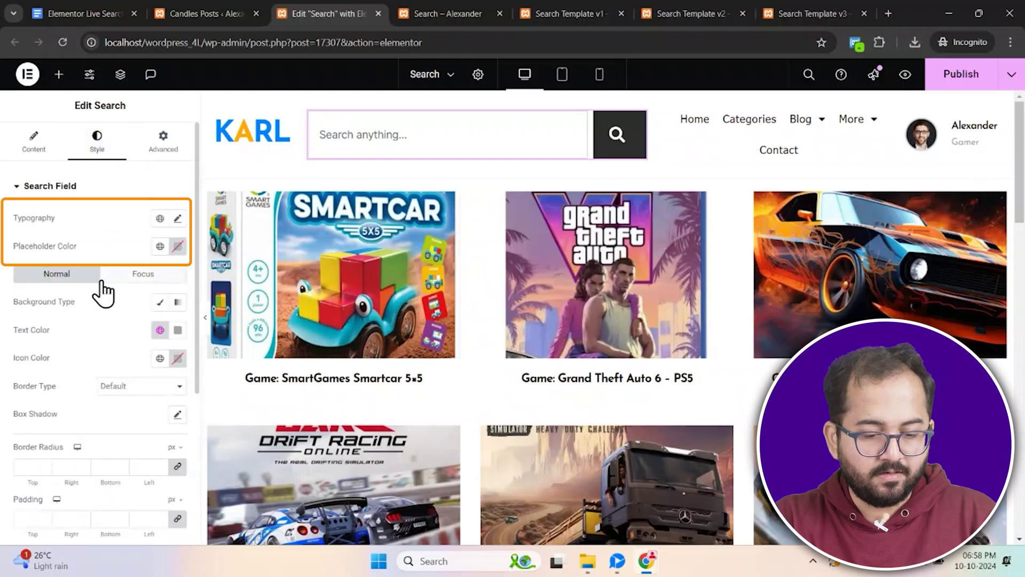
{"action": "scroll", "coordinate": [103, 291], "scroll_direction": "down", "scroll_amount": 4}
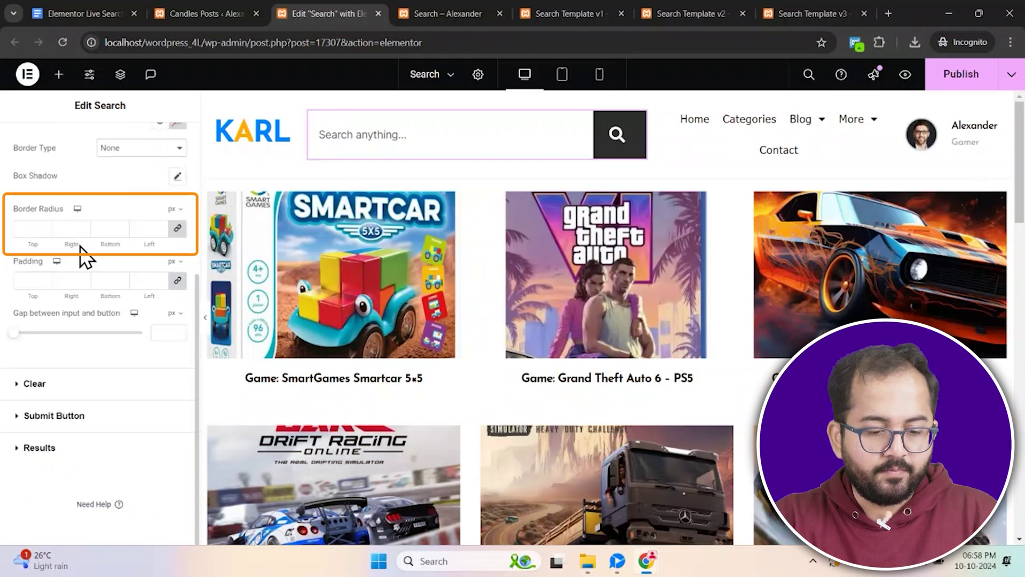
{"action": "left_click", "coordinate": [27, 228]}
{"action": "type", "text": "48"}
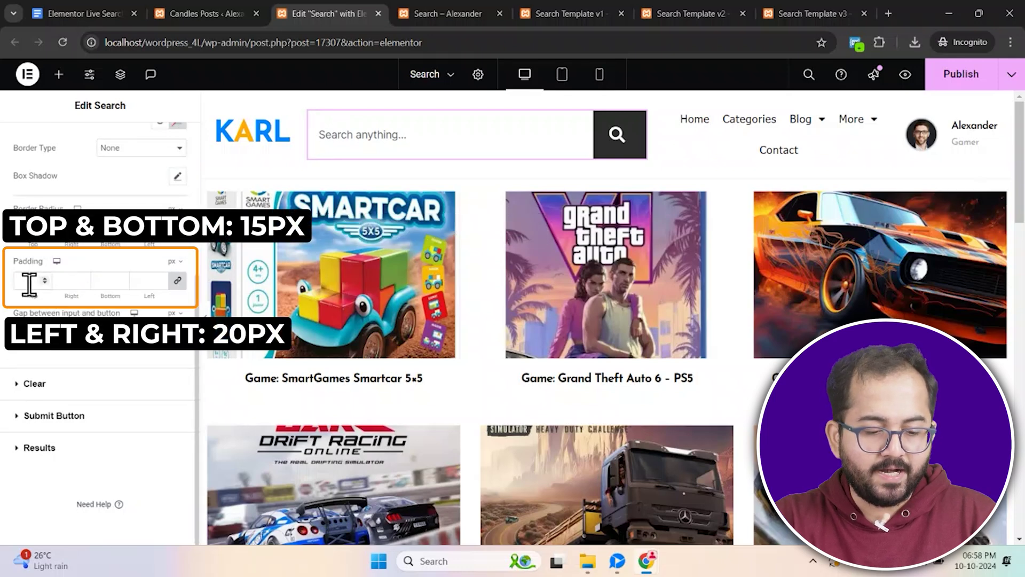
{"action": "type", "text": "15"}
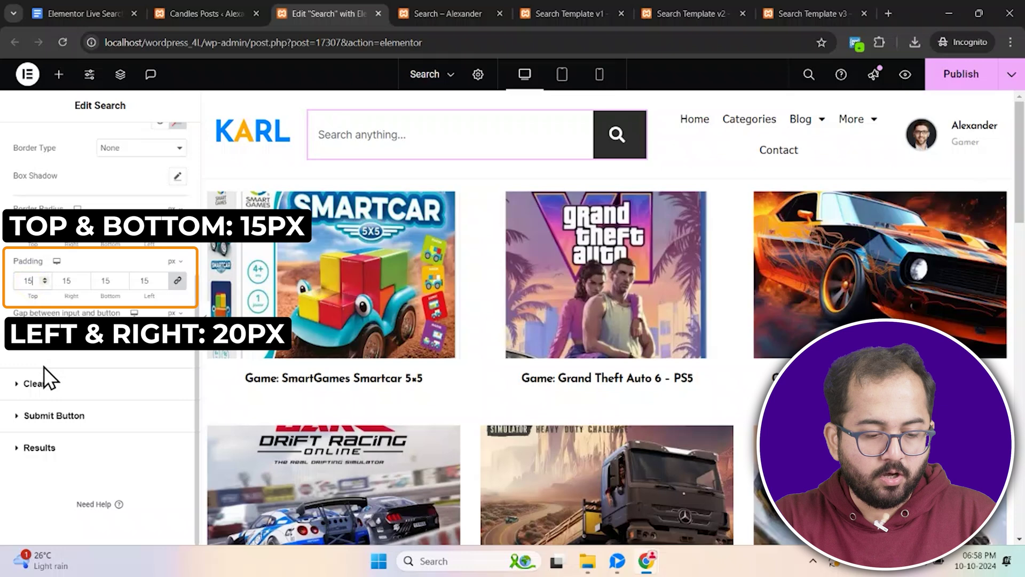
{"action": "key", "text": "Tab"}
{"action": "type", "text": "20"}
{"action": "key", "text": "Tab"}
{"action": "type", "text": "15"}
{"action": "key", "text": "Tab"}
{"action": "type", "text": "20"}
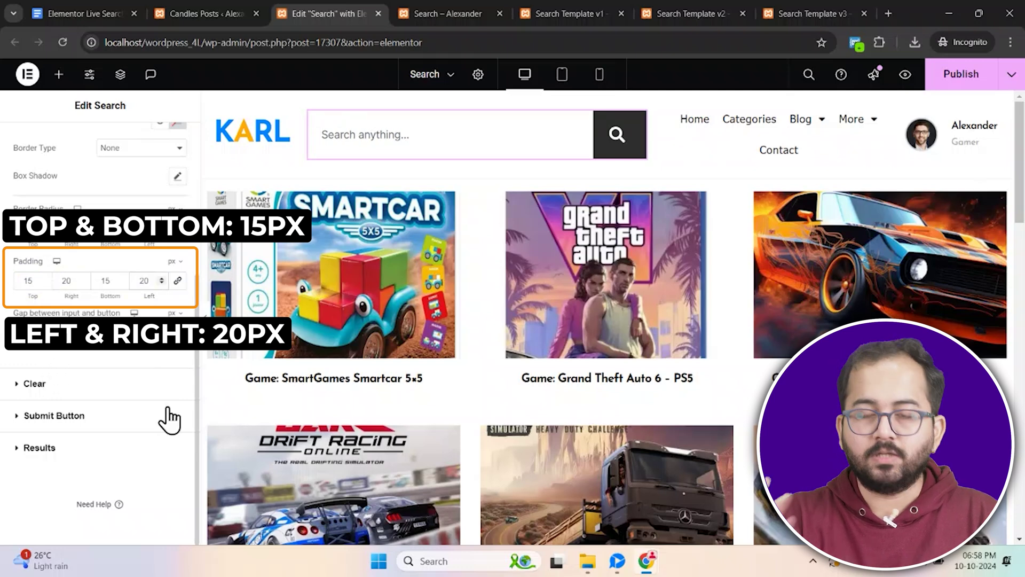
{"action": "left_click", "coordinate": [71, 383]}
Step: Make the submit button's icon the blue global colour with a fully transparent background
{"action": "left_click", "coordinate": [97, 376]}
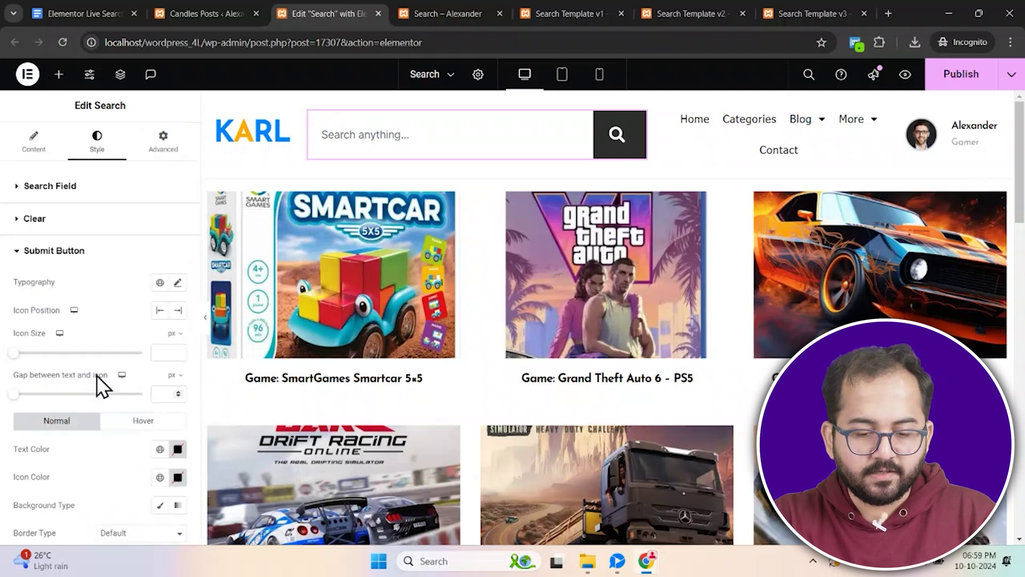
{"action": "scroll", "coordinate": [134, 341], "scroll_direction": "down", "scroll_amount": 3}
{"action": "left_click", "coordinate": [160, 343]}
{"action": "left_click", "coordinate": [74, 513]}
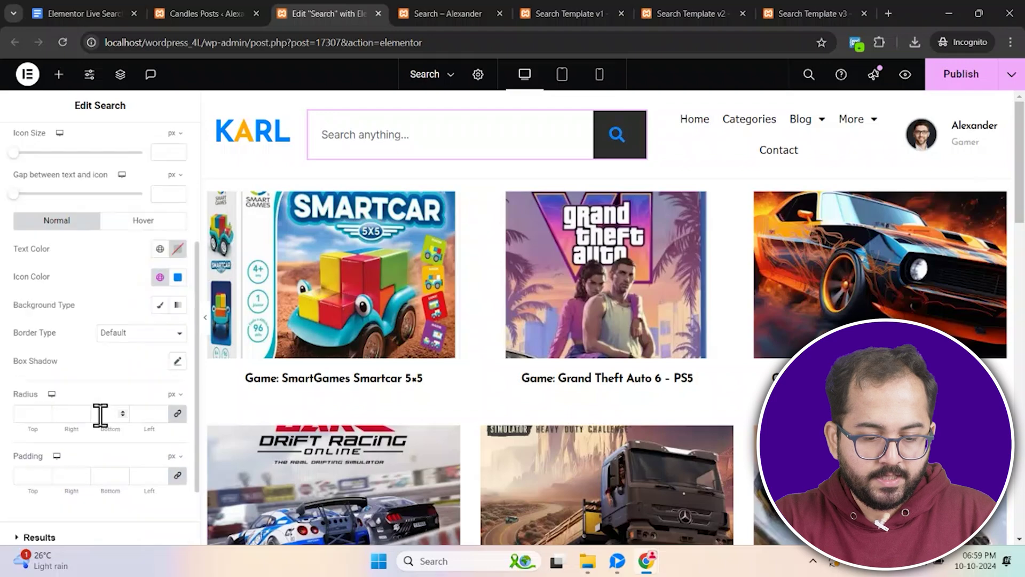
{"action": "scroll", "coordinate": [101, 415], "scroll_direction": "down", "scroll_amount": 1}
{"action": "left_click", "coordinate": [178, 333]}
{"action": "left_click_drag", "start_coordinate": [251, 509], "coordinate": [114, 508]}
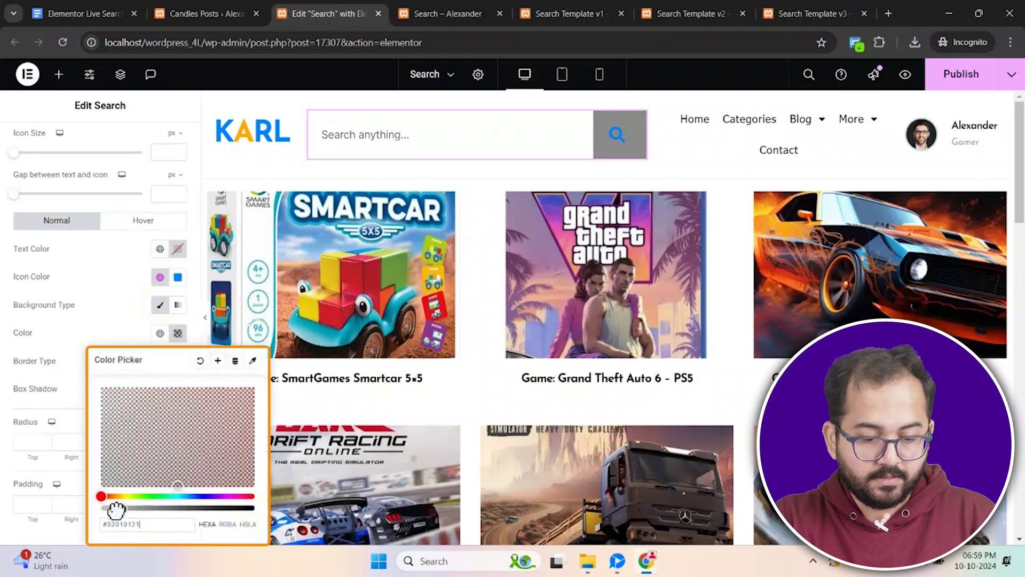
Step: In Advanced, give the search bar 15 px right padding and a 48 px border radius
{"action": "left_click", "coordinate": [87, 466]}
{"action": "left_click", "coordinate": [162, 154]}
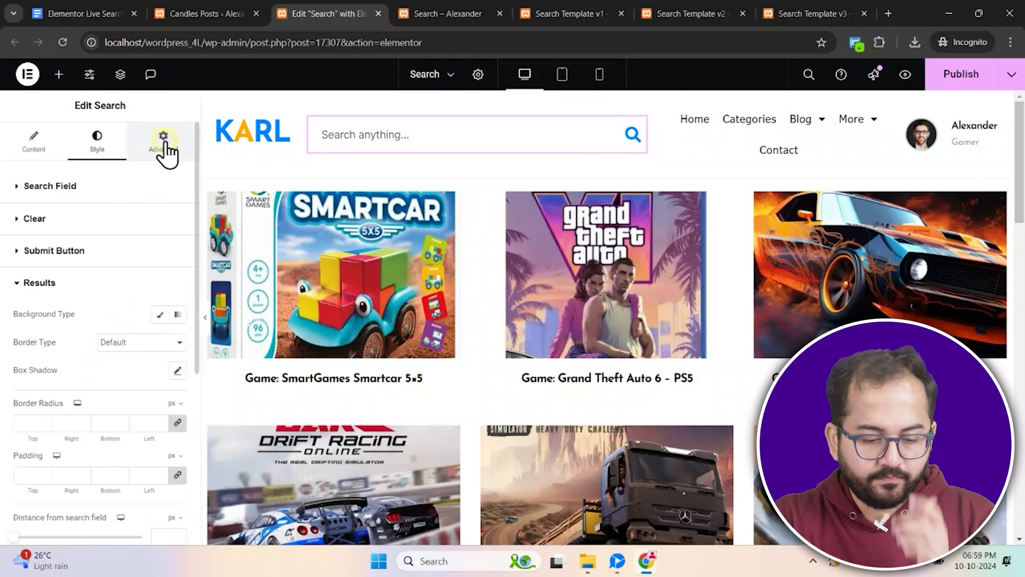
{"action": "left_click", "coordinate": [72, 284]}
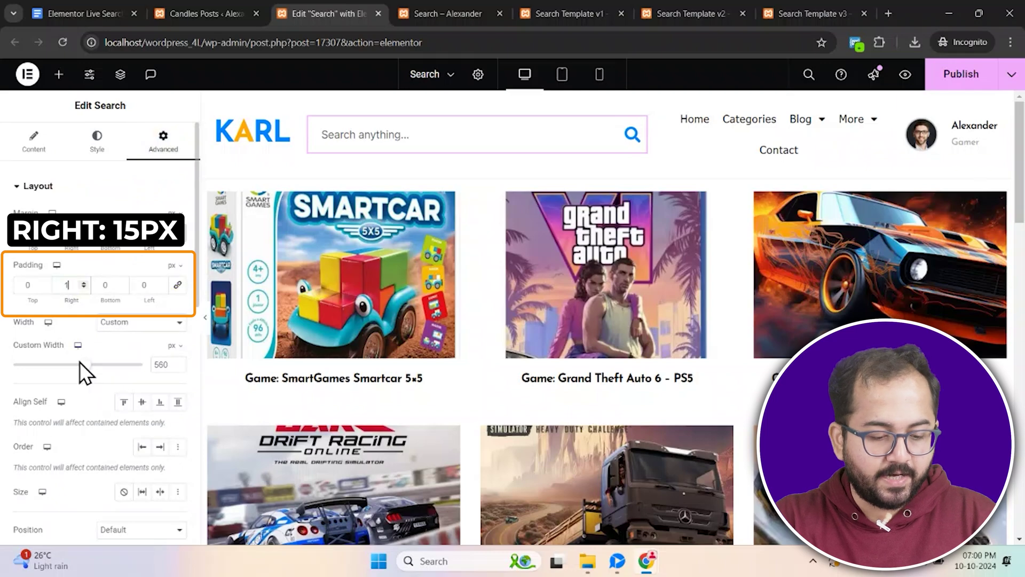
{"action": "type", "text": "15"}
{"action": "scroll", "coordinate": [79, 361], "scroll_direction": "down", "scroll_amount": 4}
{"action": "scroll", "coordinate": [82, 442], "scroll_direction": "down", "scroll_amount": 3}
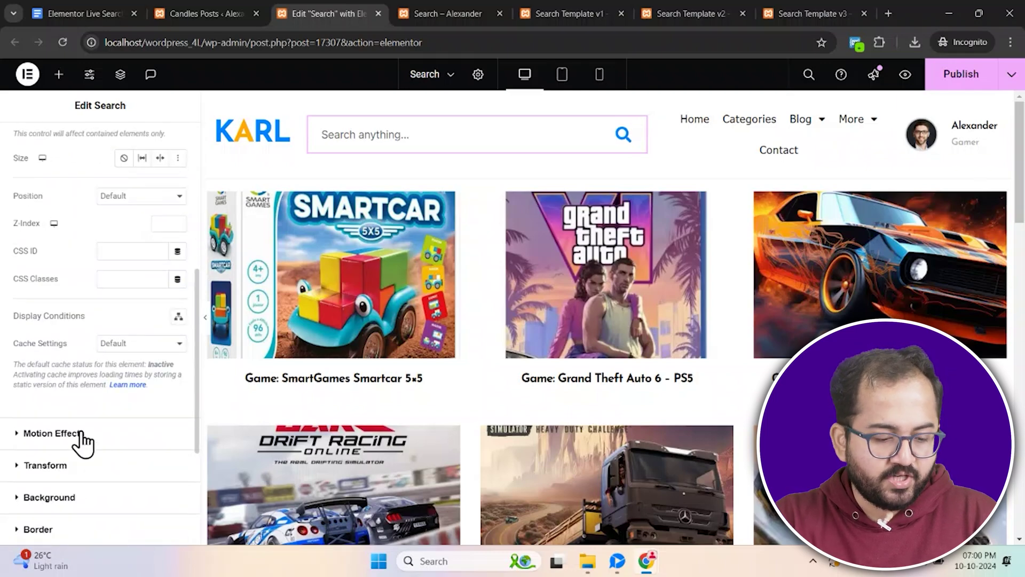
{"action": "scroll", "coordinate": [66, 481], "scroll_direction": "down", "scroll_amount": 2}
{"action": "left_click", "coordinate": [96, 462]}
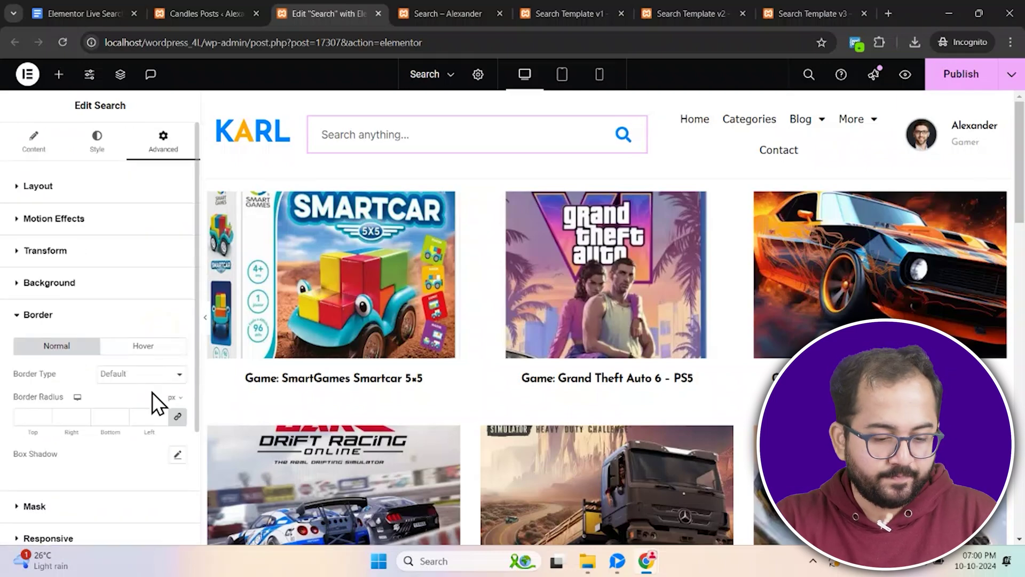
{"action": "left_click", "coordinate": [177, 388]}
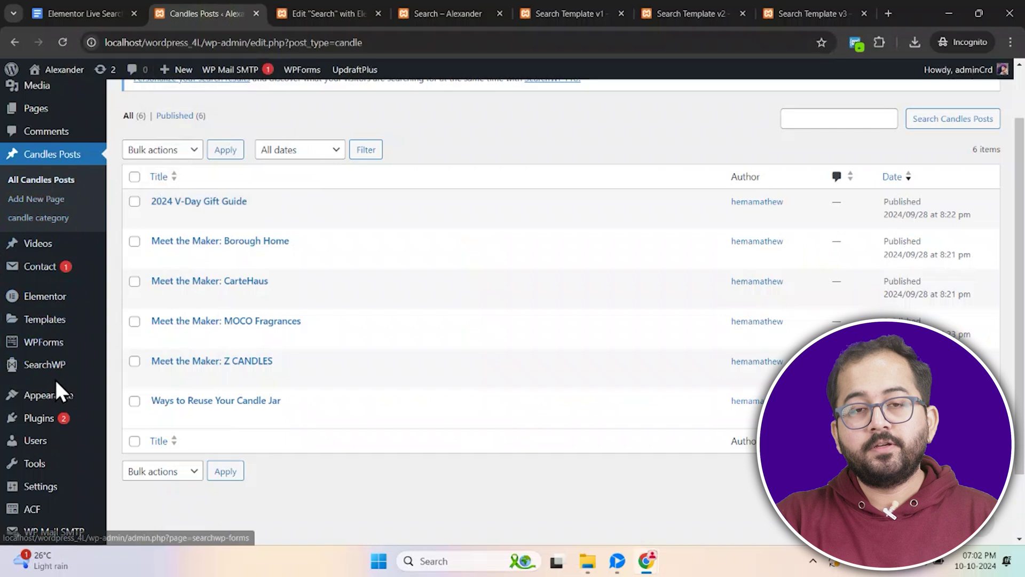
Step: Go to Templates > Theme Builder from the WordPress admin sidebar
{"action": "mouse_move", "coordinate": [38, 327]}
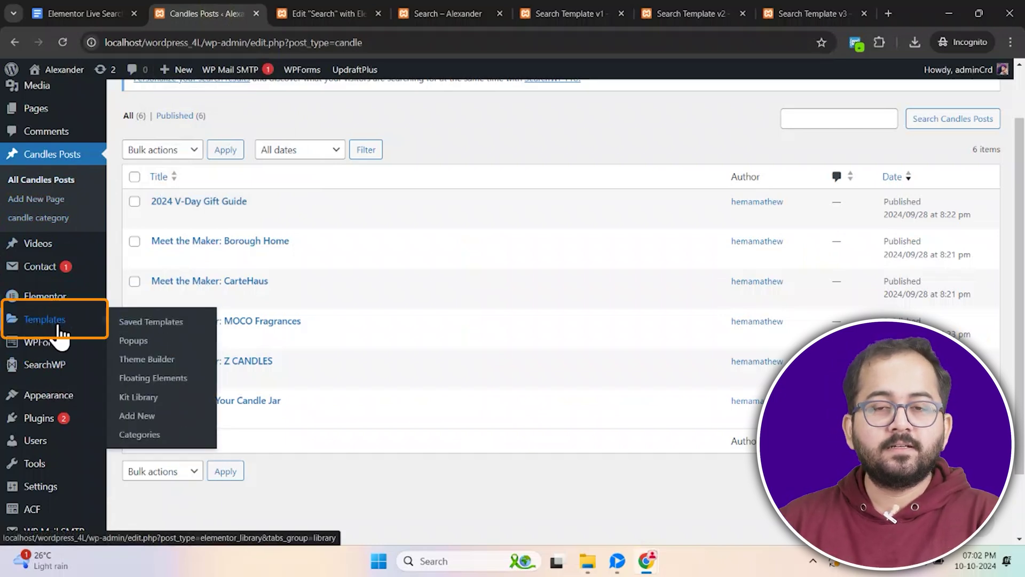
{"action": "left_click", "coordinate": [139, 360]}
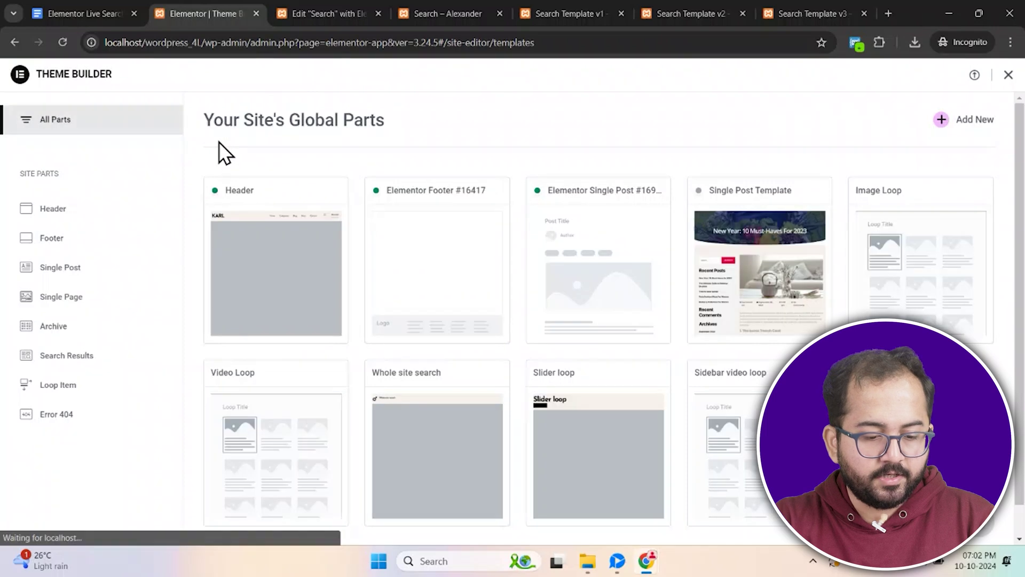
Step: Create a new blank Loop Item template, skipping the template library
{"action": "left_click", "coordinate": [127, 388]}
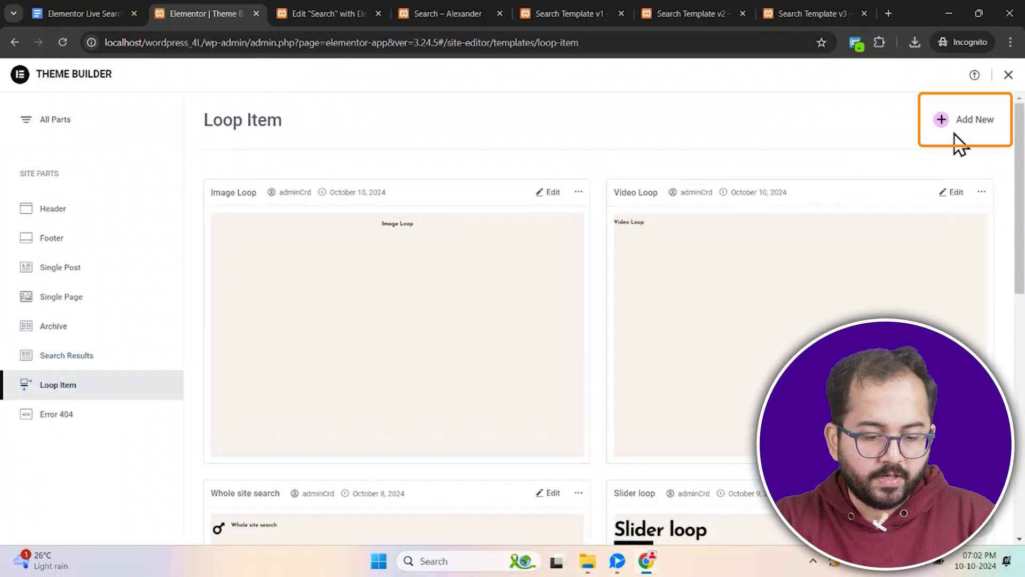
{"action": "left_click", "coordinate": [946, 132]}
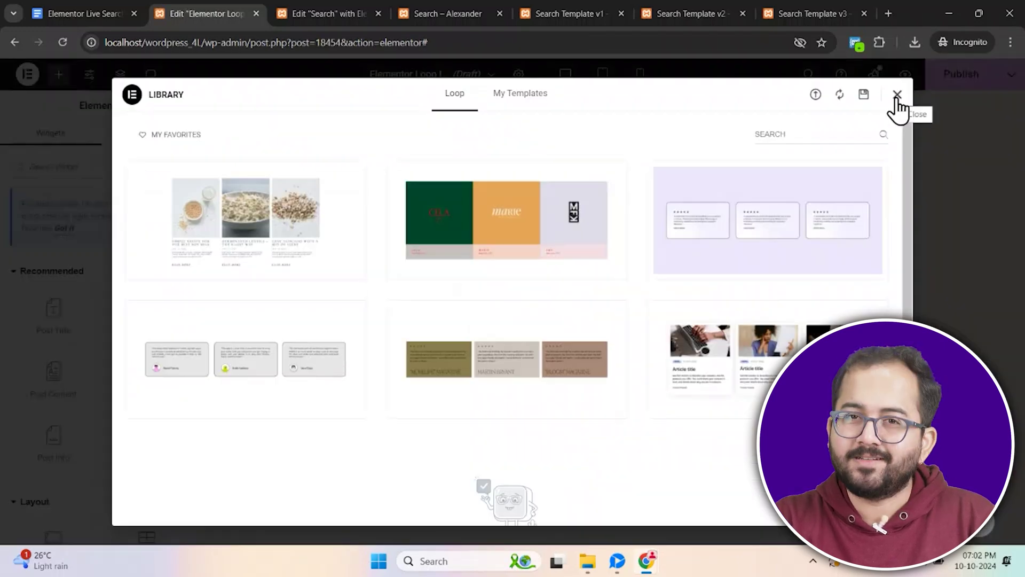
{"action": "left_click", "coordinate": [897, 97]}
Step: Retitle the template 'Elementor image loop' and publish it
{"action": "left_click", "coordinate": [519, 75]}
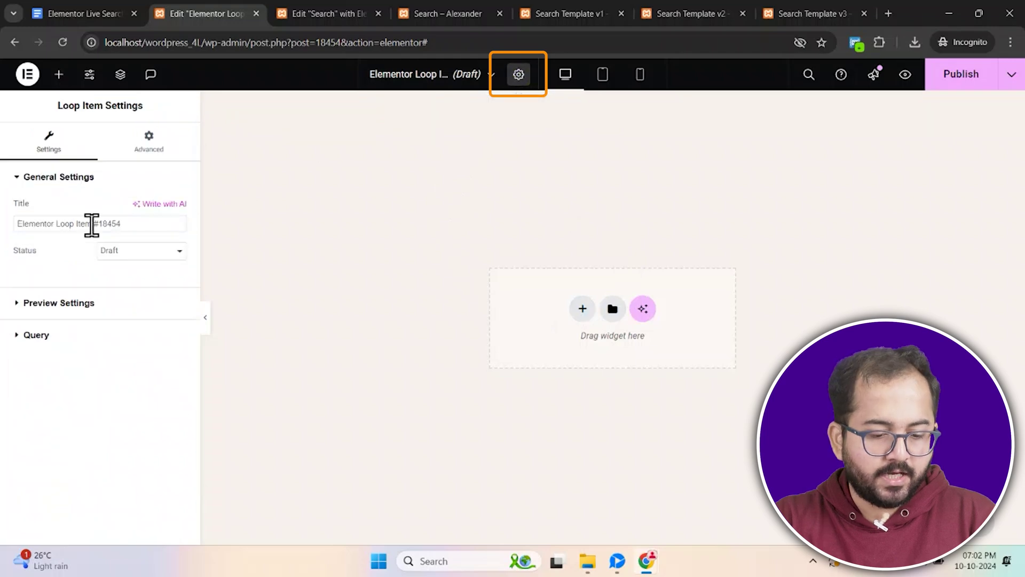
{"action": "left_click_drag", "start_coordinate": [56, 224], "coordinate": [121, 223]}
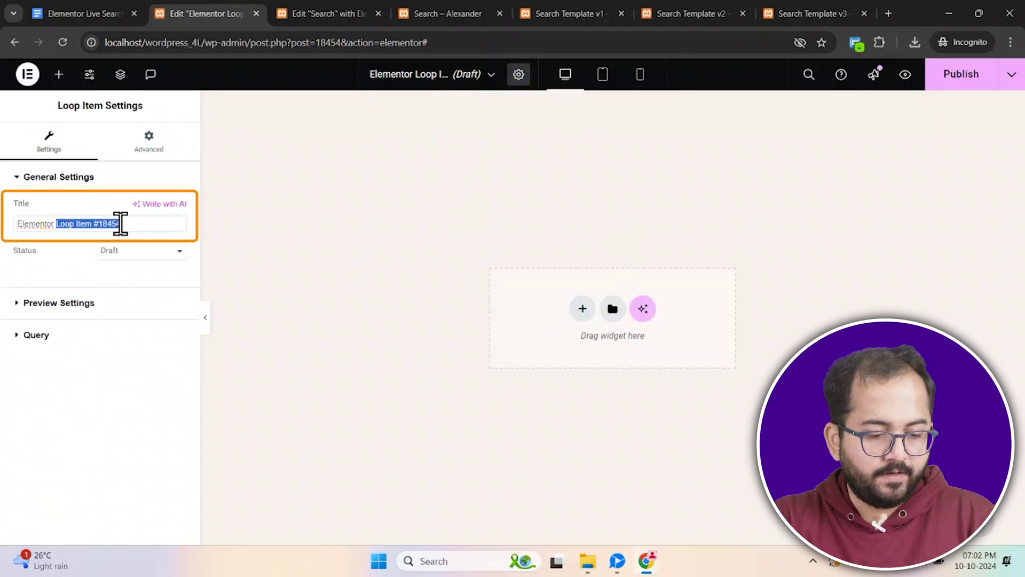
{"action": "key", "text": "BackSpace"}
{"action": "type", "text": "imag"}
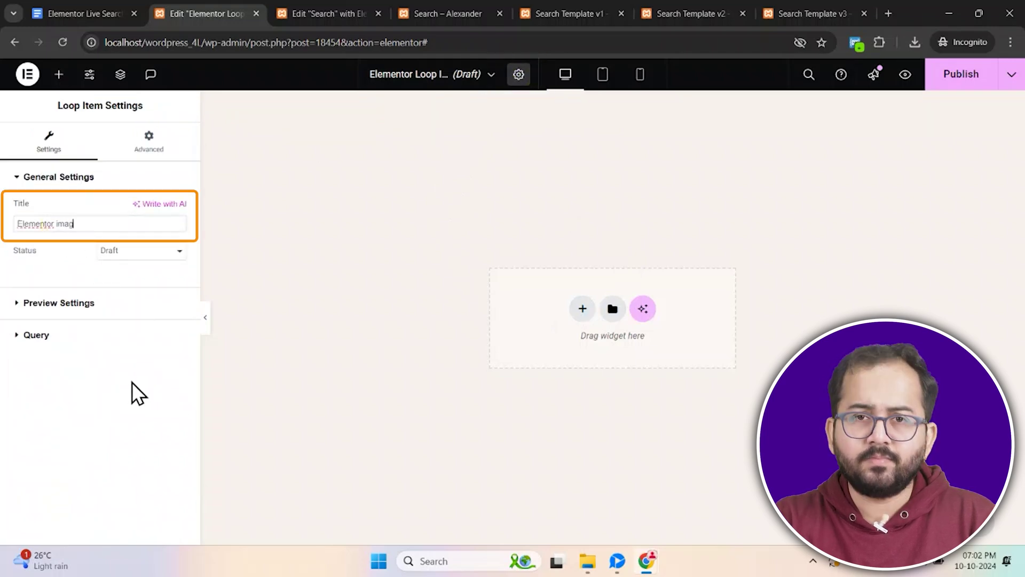
{"action": "type", "text": "e loop"}
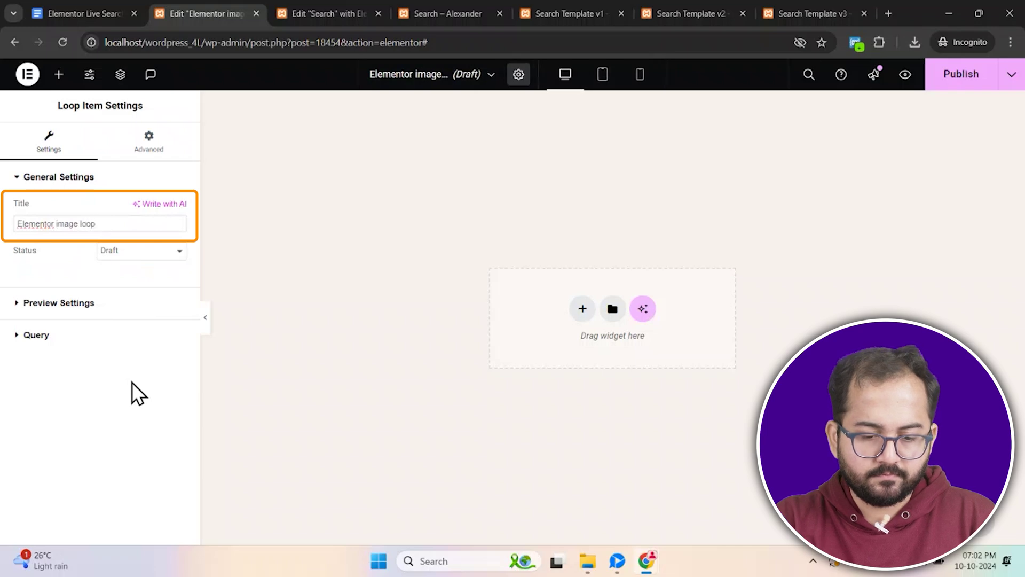
{"action": "left_click", "coordinate": [960, 81]}
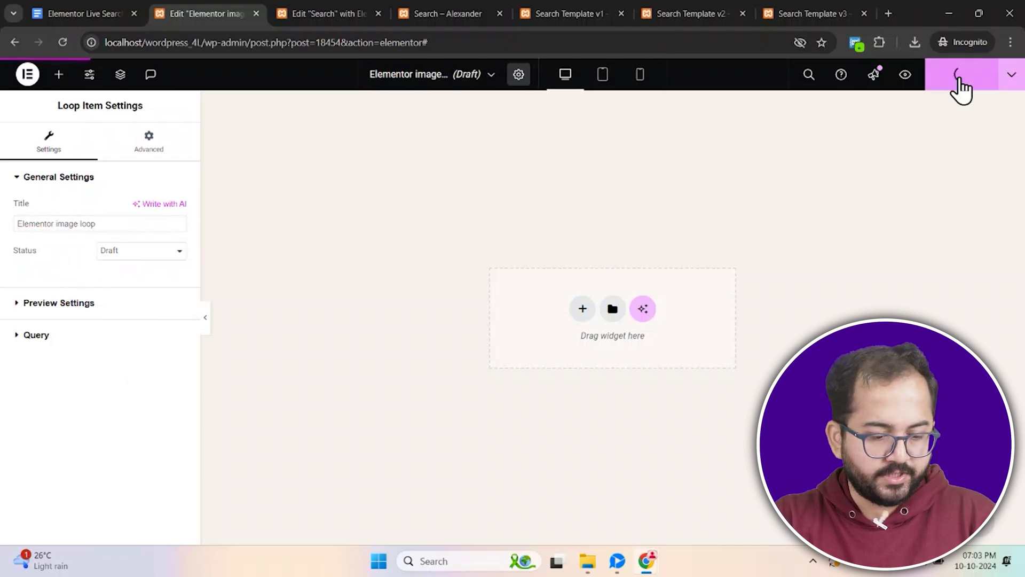
Step: Add an Icon Box widget to the empty loop template
{"action": "left_click", "coordinate": [59, 74]}
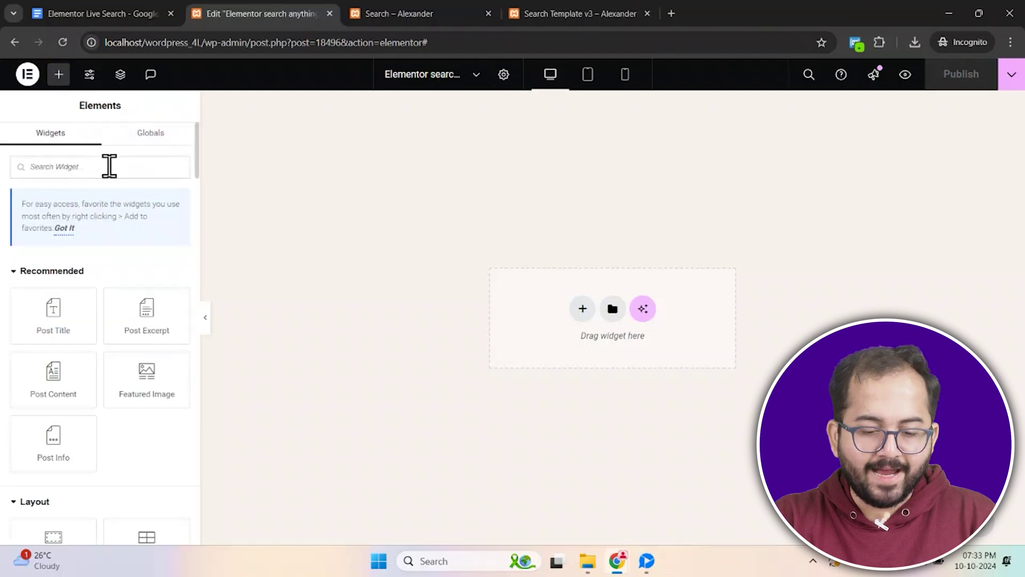
{"action": "left_click", "coordinate": [109, 167]}
{"action": "type", "text": "i"}
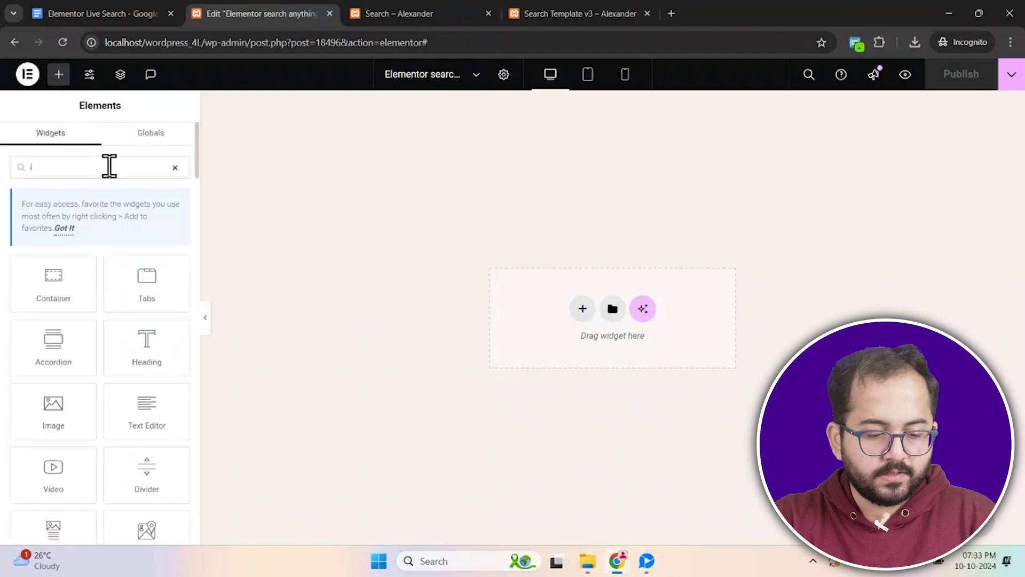
{"action": "type", "text": "con"}
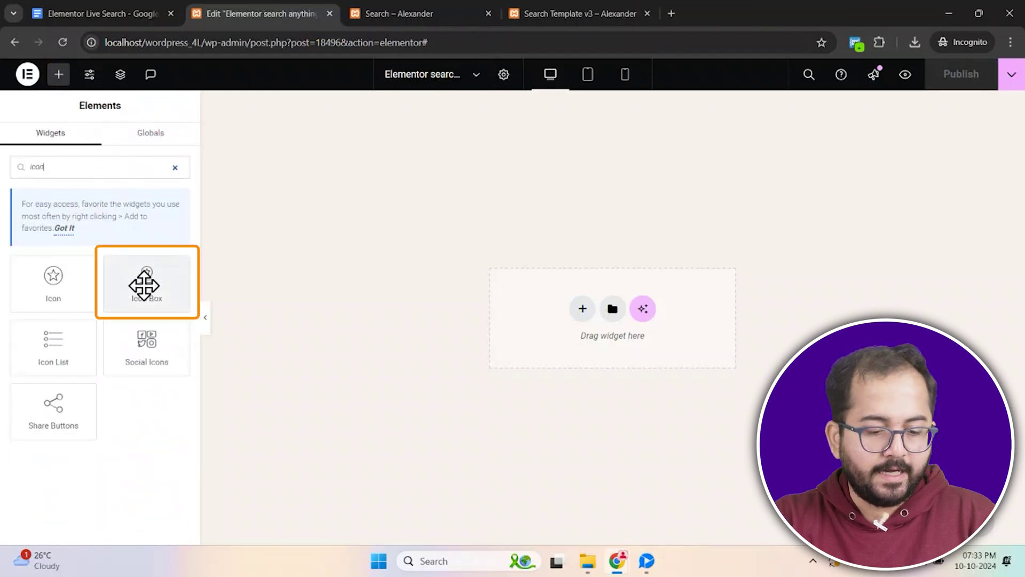
{"action": "left_click_drag", "start_coordinate": [169, 283], "coordinate": [602, 311]}
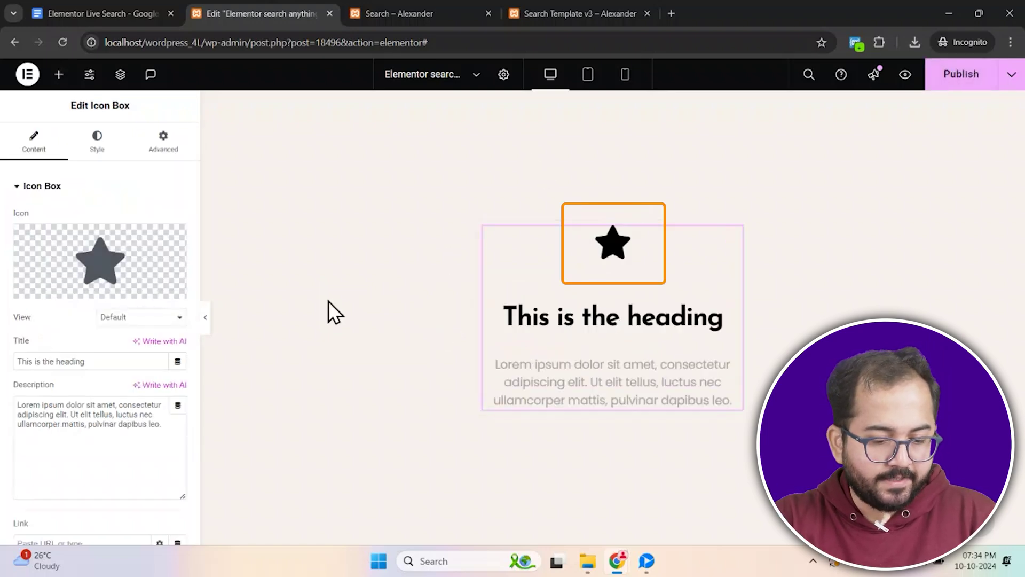
Step: Replace the Icon Box's default star with the Mars icon from the Icon Library
{"action": "mouse_move", "coordinate": [108, 259]}
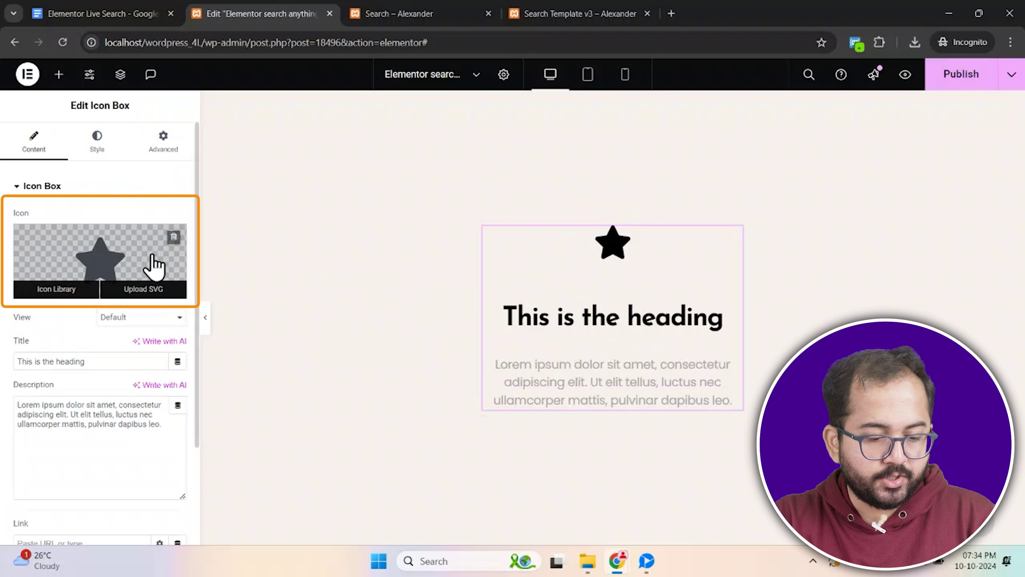
{"action": "left_click", "coordinate": [154, 264]}
{"action": "left_click", "coordinate": [449, 126]}
{"action": "type", "text": "mar"}
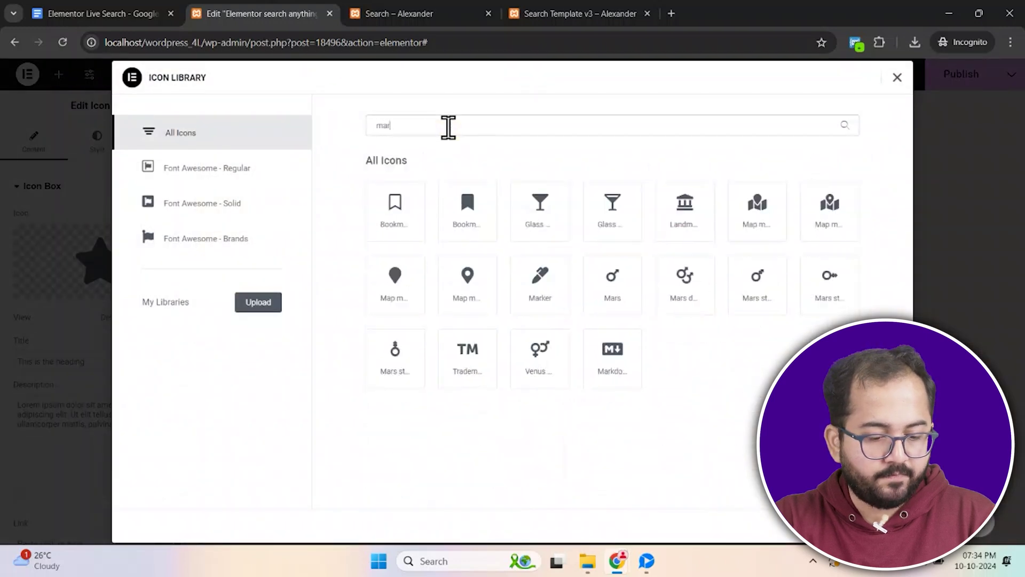
{"action": "left_click", "coordinate": [608, 306]}
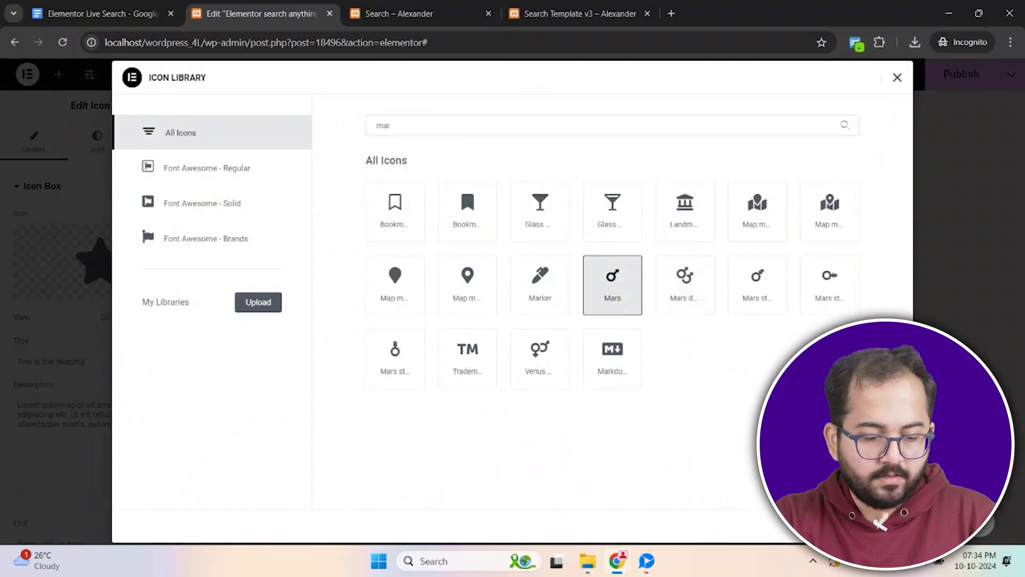
{"action": "left_click", "coordinate": [881, 526]}
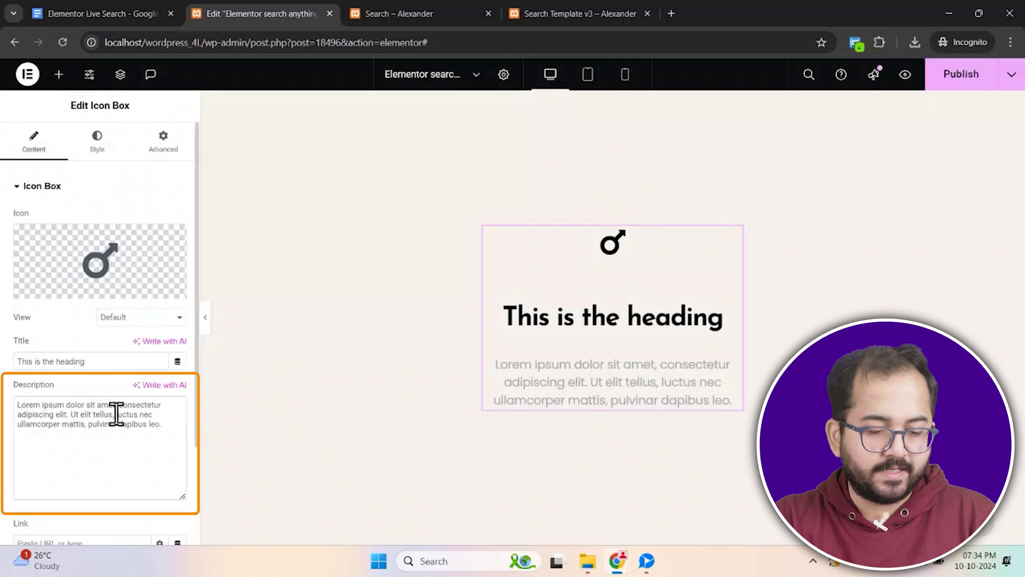
Step: Clear the description text and set the title to the dynamic Post Title
{"action": "key", "text": "ctrl+a"}
{"action": "key", "text": "BackSpace"}
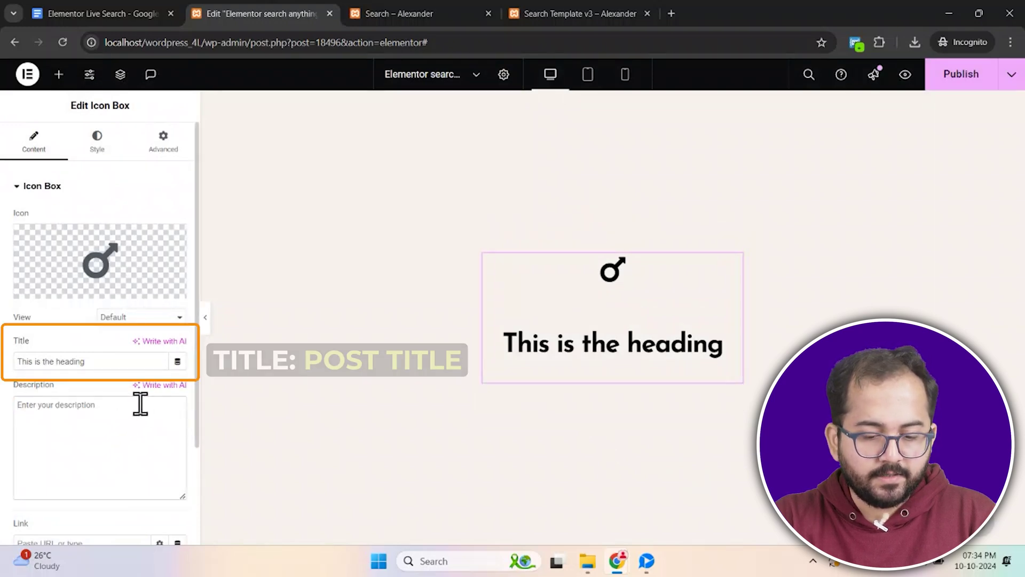
{"action": "left_click", "coordinate": [177, 362]}
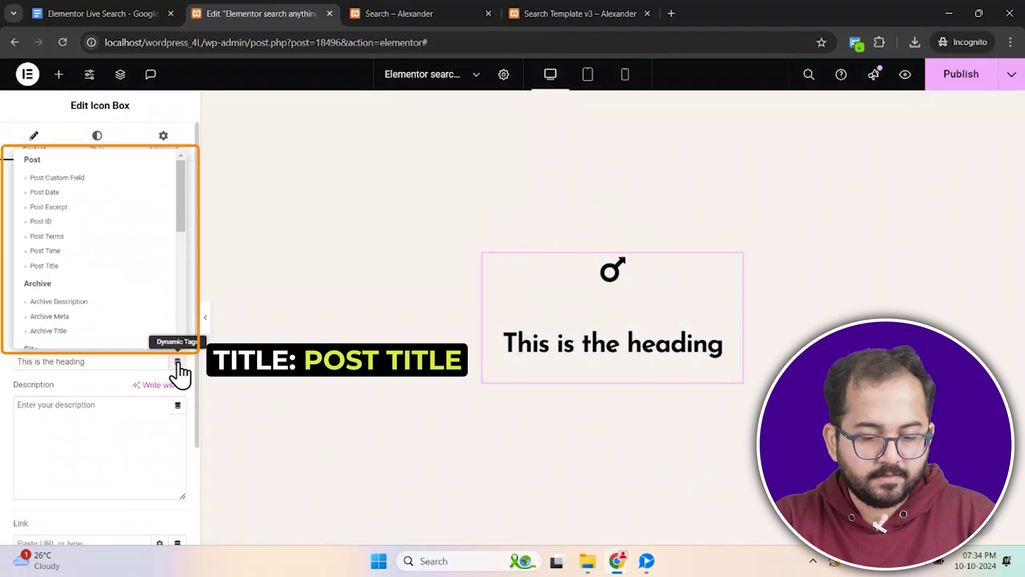
{"action": "left_click", "coordinate": [66, 266]}
Step: Link the icon box to the dynamic Post URL and set the title HTML tag to p
{"action": "scroll", "coordinate": [115, 395], "scroll_direction": "down", "scroll_amount": 2}
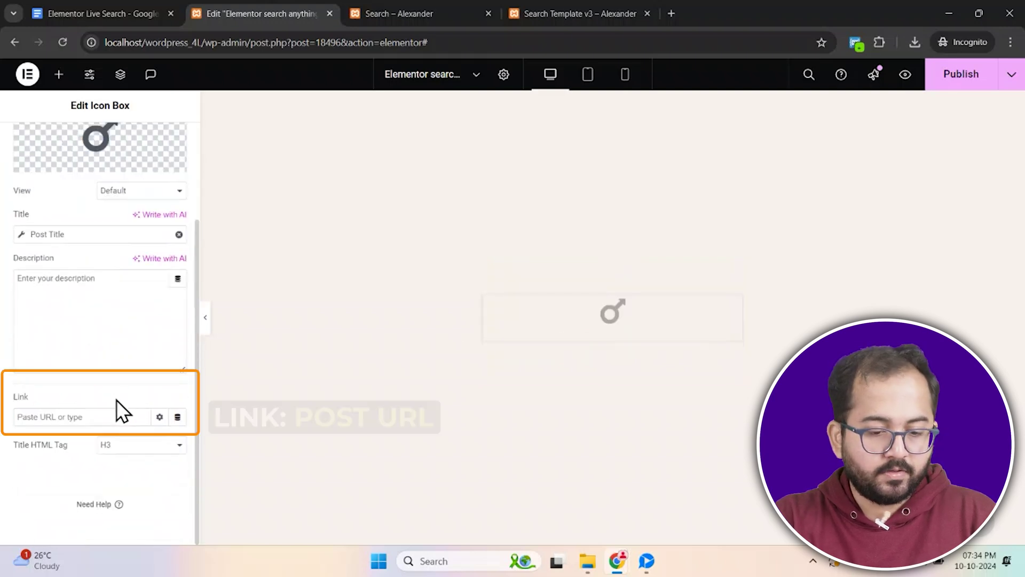
{"action": "left_click", "coordinate": [178, 417]}
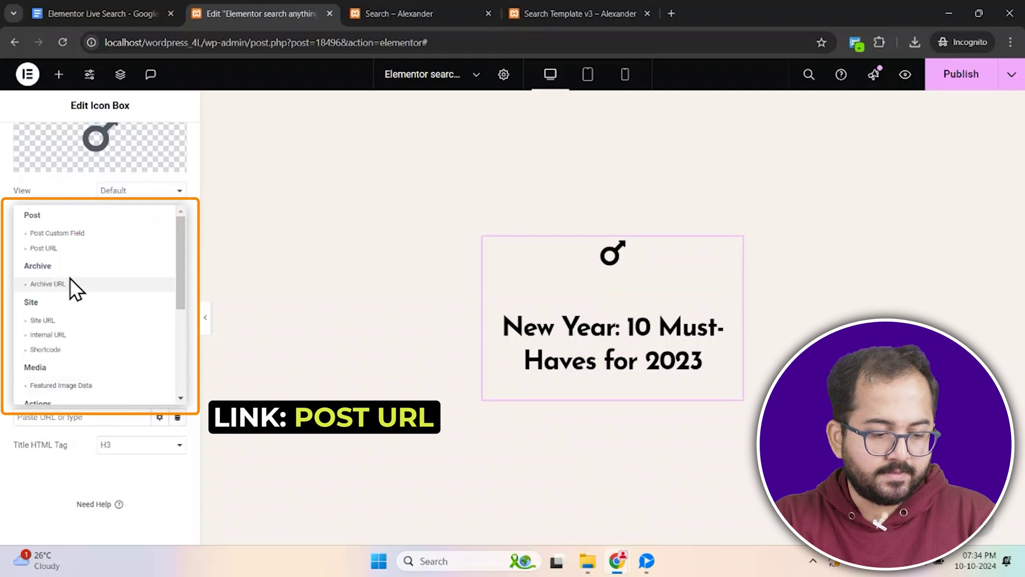
{"action": "left_click", "coordinate": [62, 251]}
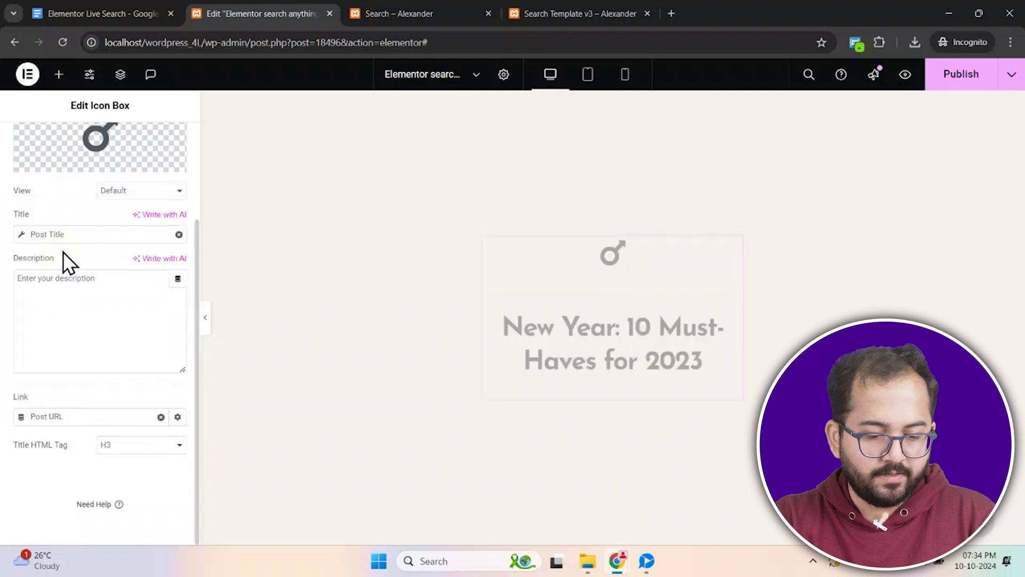
{"action": "left_click", "coordinate": [141, 448]}
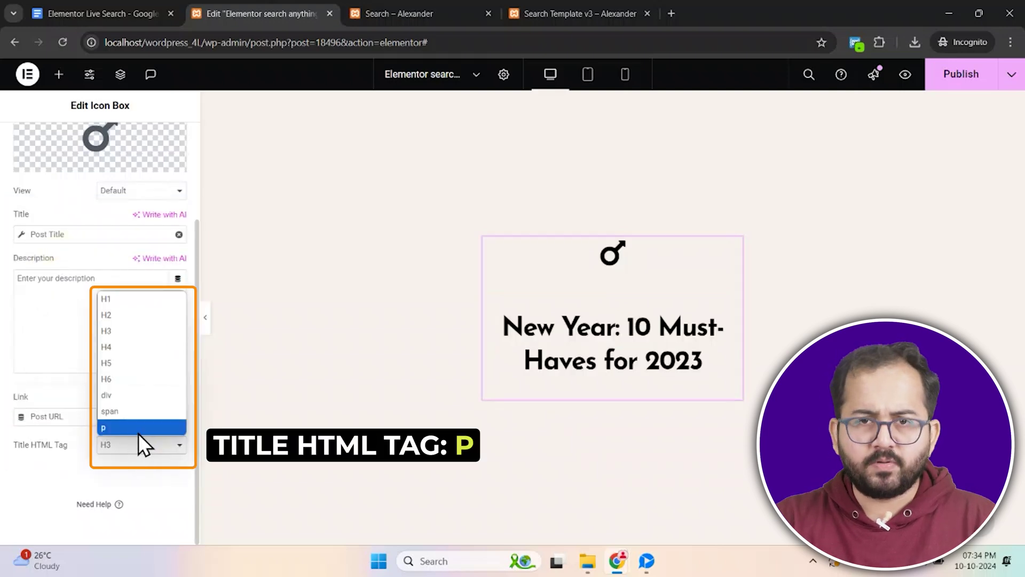
{"action": "left_click", "coordinate": [138, 431]}
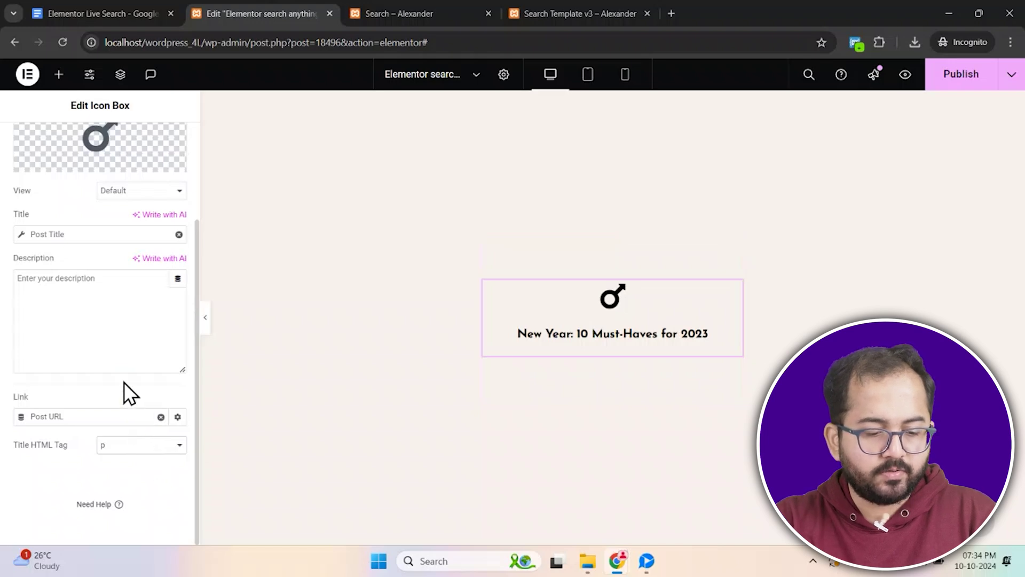
{"action": "scroll", "coordinate": [123, 382], "scroll_direction": "up", "scroll_amount": 3}
Step: Place the icon left of the title, vertically centered, with a 16 px icon size
{"action": "left_click", "coordinate": [118, 147]}
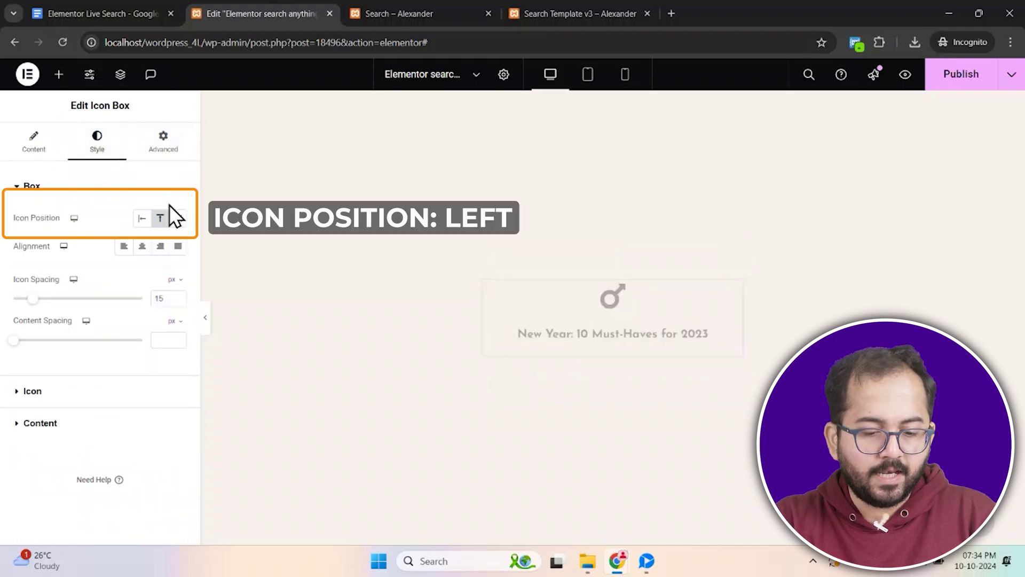
{"action": "left_click", "coordinate": [142, 223]}
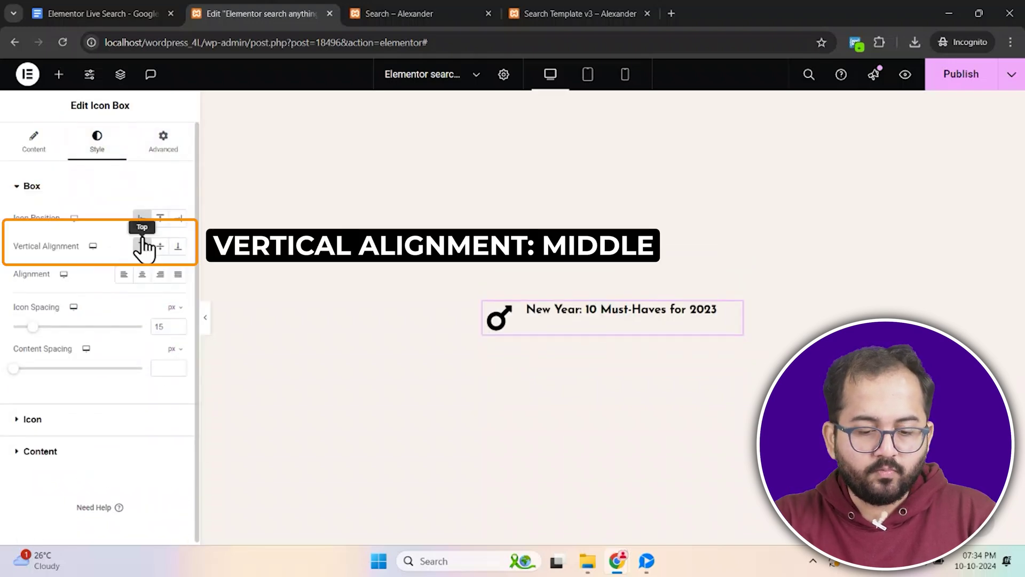
{"action": "left_click", "coordinate": [159, 247]}
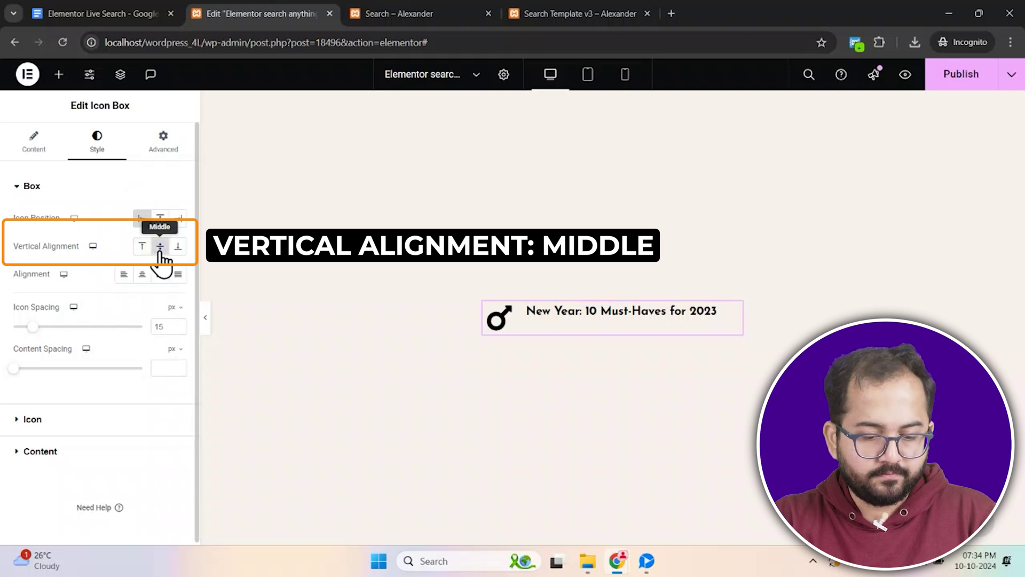
{"action": "left_click", "coordinate": [34, 419]}
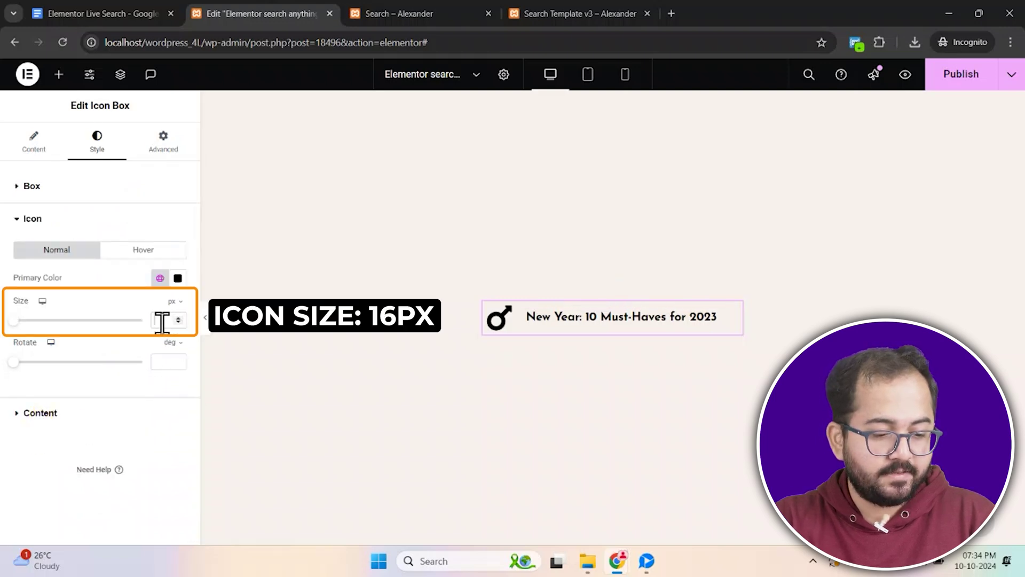
{"action": "type", "text": "16"}
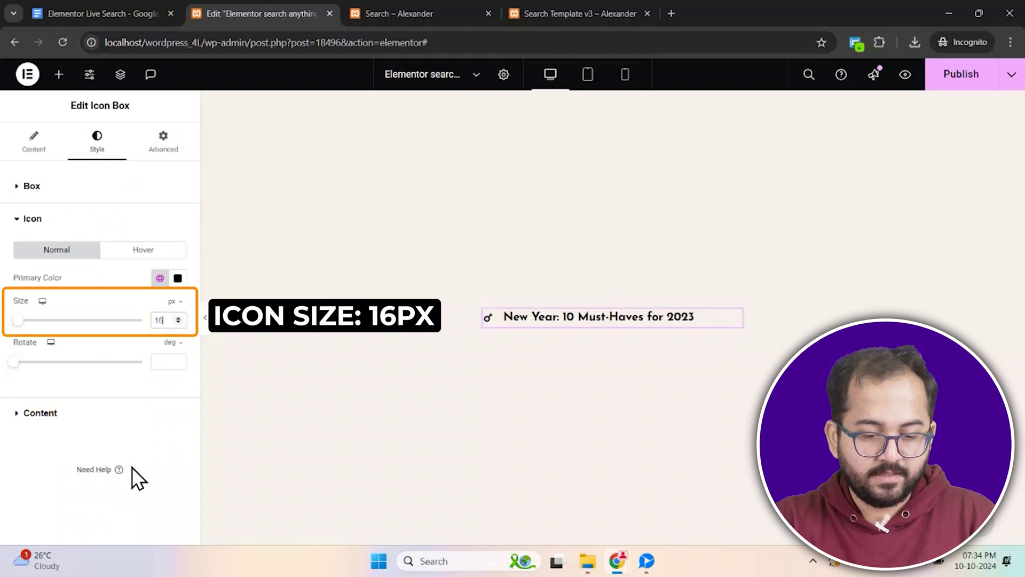
{"action": "left_click", "coordinate": [128, 414]}
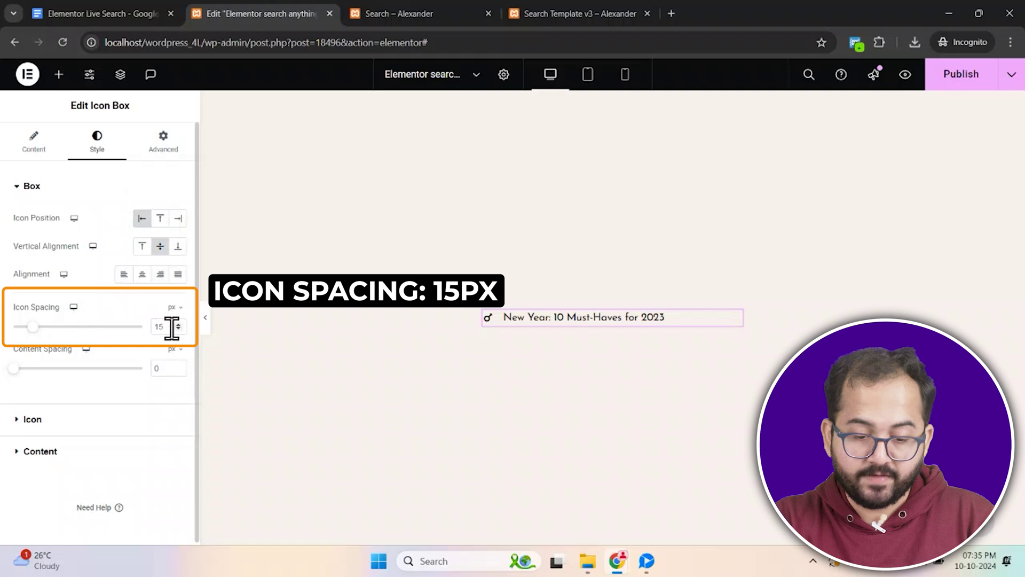
Step: Publish the loop item template and select its title in Loop Item Settings for copying
{"action": "left_click", "coordinate": [964, 80]}
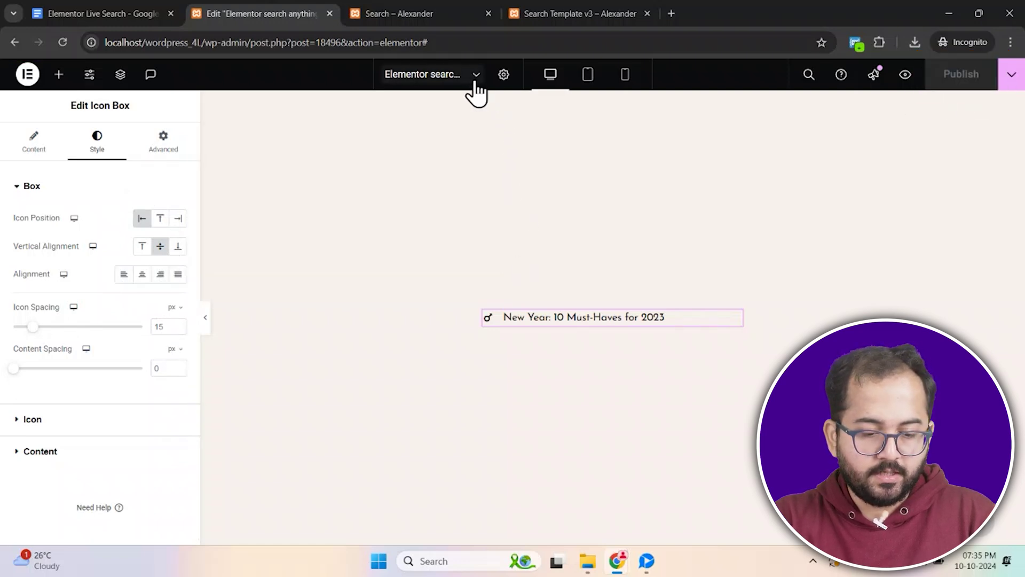
{"action": "left_click", "coordinate": [503, 74]}
{"action": "key", "text": "ctrl+a"}
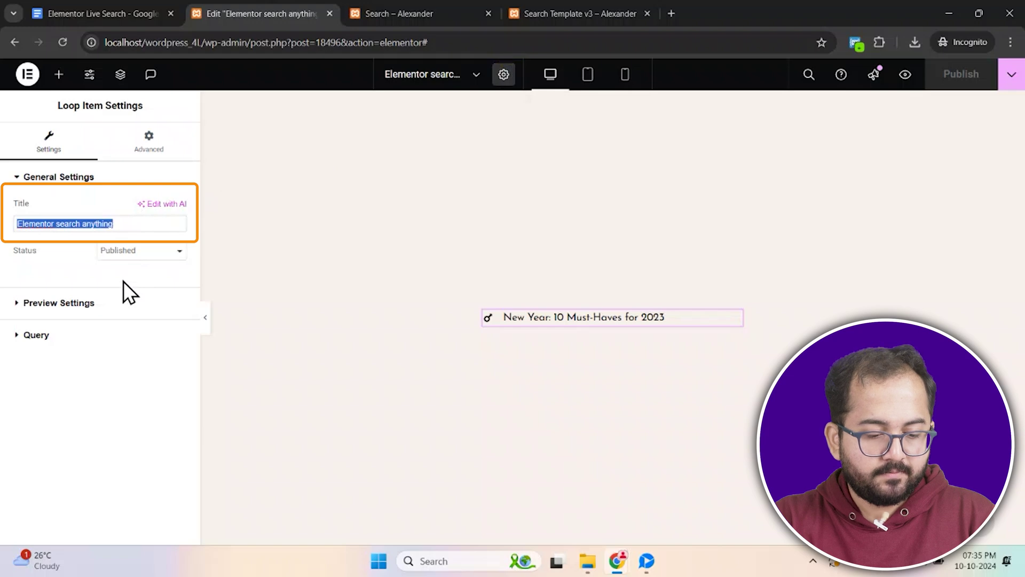
{"action": "right_click", "coordinate": [102, 224]}
Step: Set the search widget's live results template to 'Elementor search anything'
{"action": "left_click", "coordinate": [130, 287]}
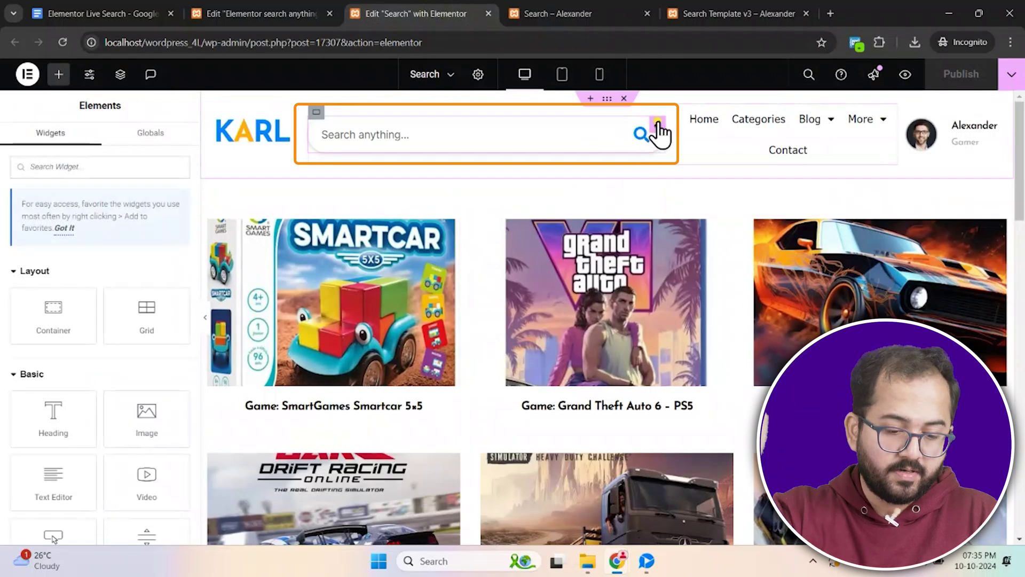
{"action": "left_click", "coordinate": [658, 125]}
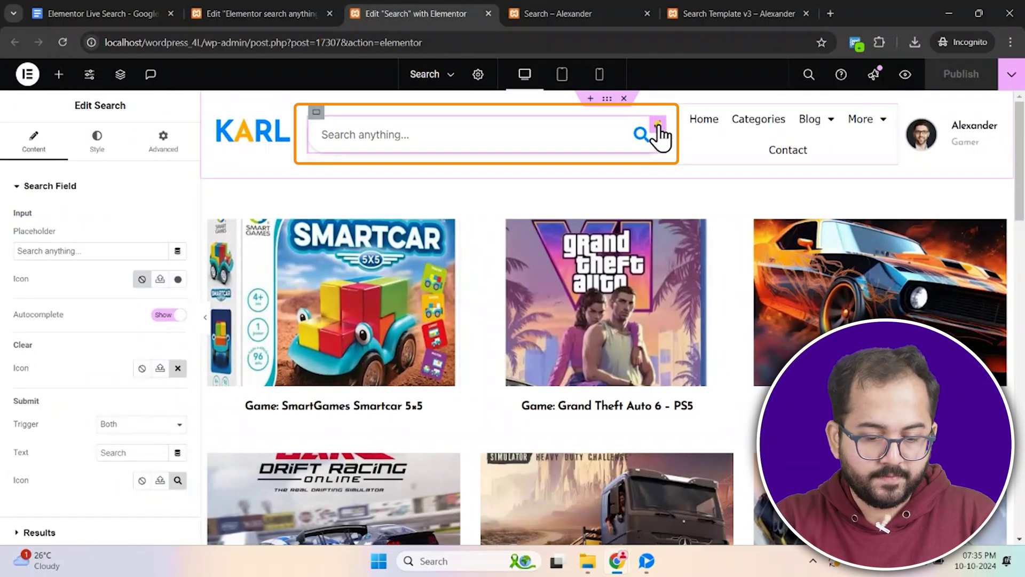
{"action": "left_click", "coordinate": [54, 188]}
{"action": "left_click", "coordinate": [143, 220]}
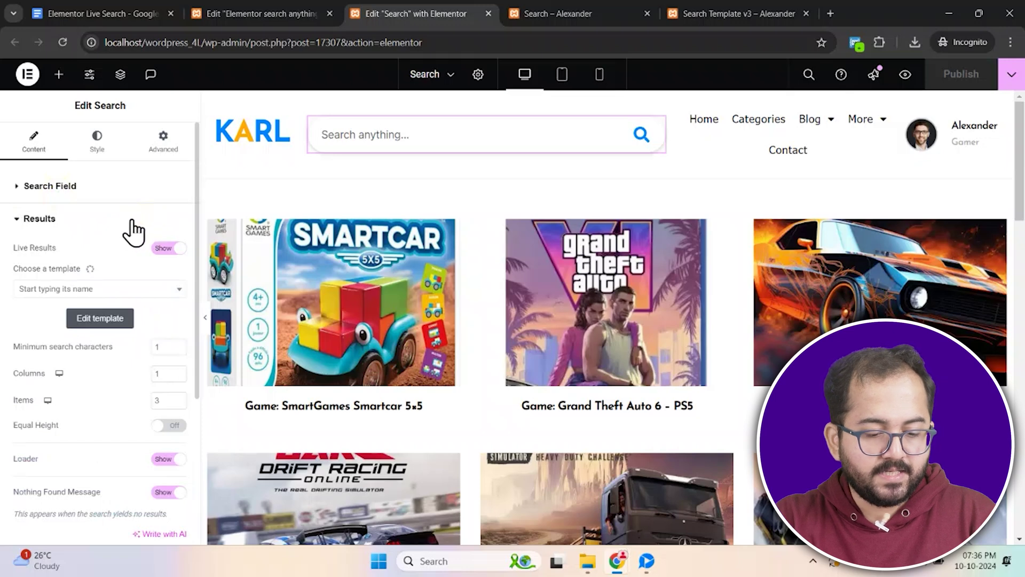
{"action": "scroll", "coordinate": [145, 238], "scroll_direction": "down", "scroll_amount": 1}
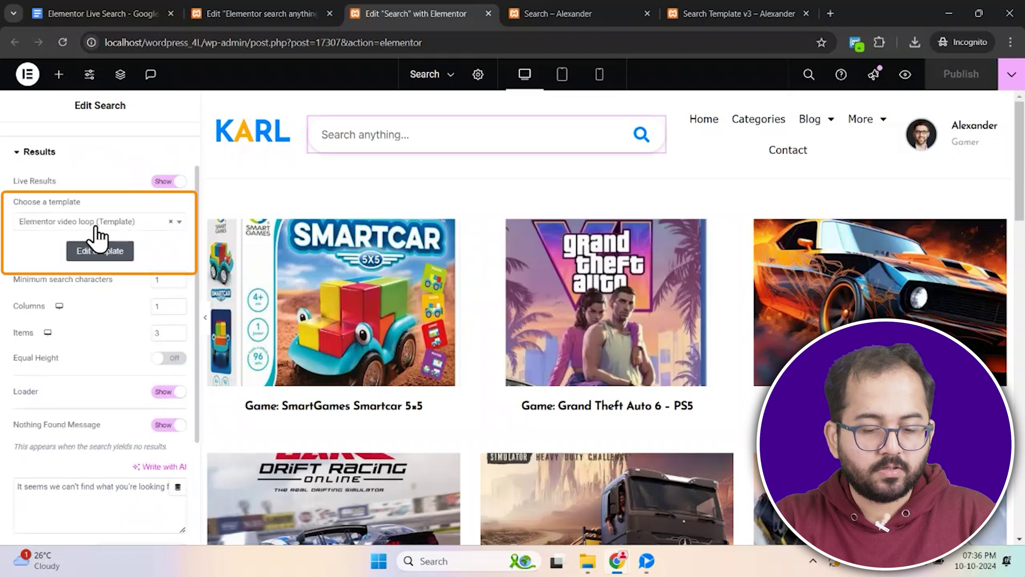
{"action": "left_click", "coordinate": [168, 222]}
{"action": "key", "text": "ctrl+v"}
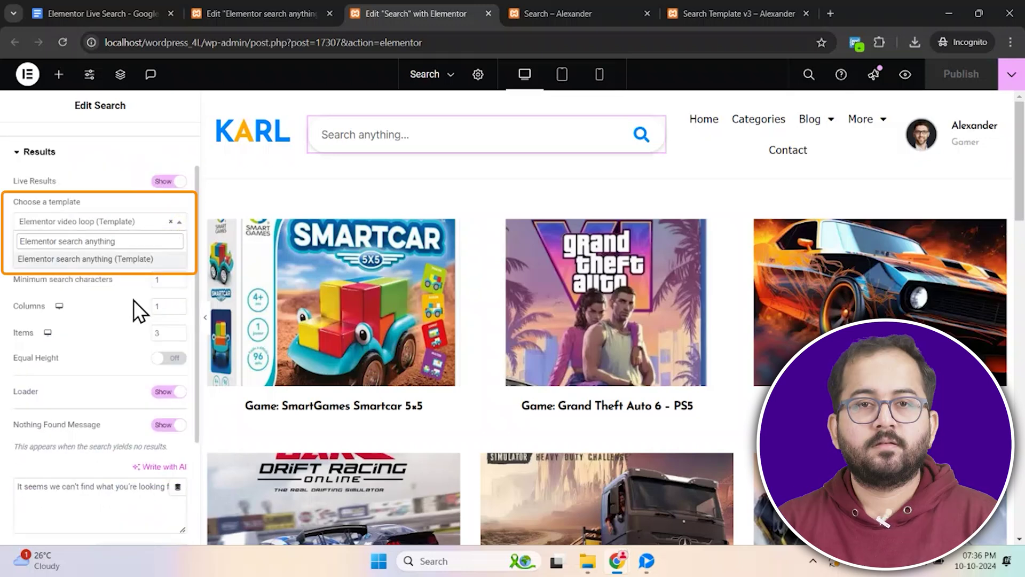
{"action": "left_click", "coordinate": [99, 259]}
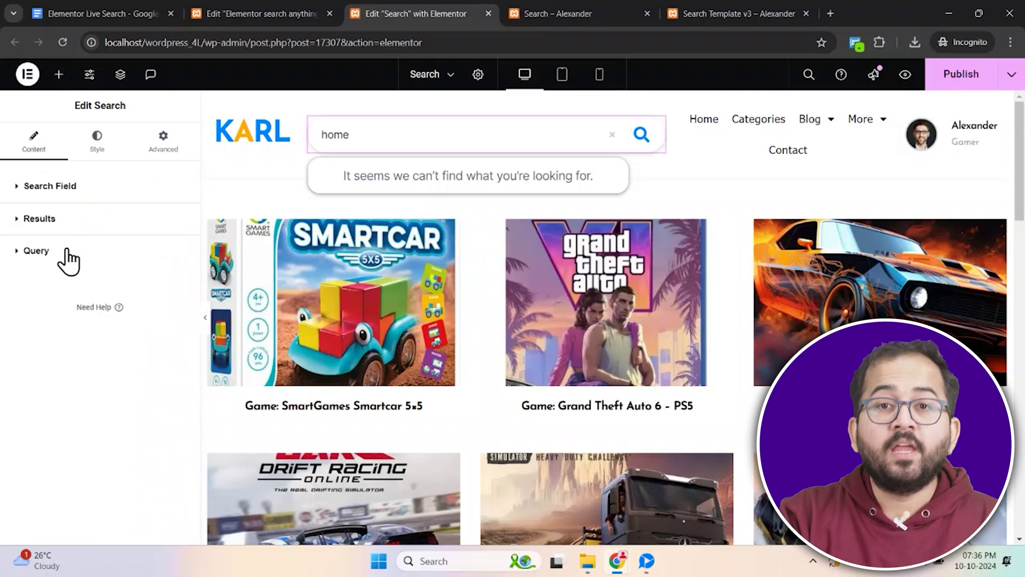
Step: Set the query source for live results to All
{"action": "left_click", "coordinate": [63, 251]}
{"action": "left_click", "coordinate": [145, 283]}
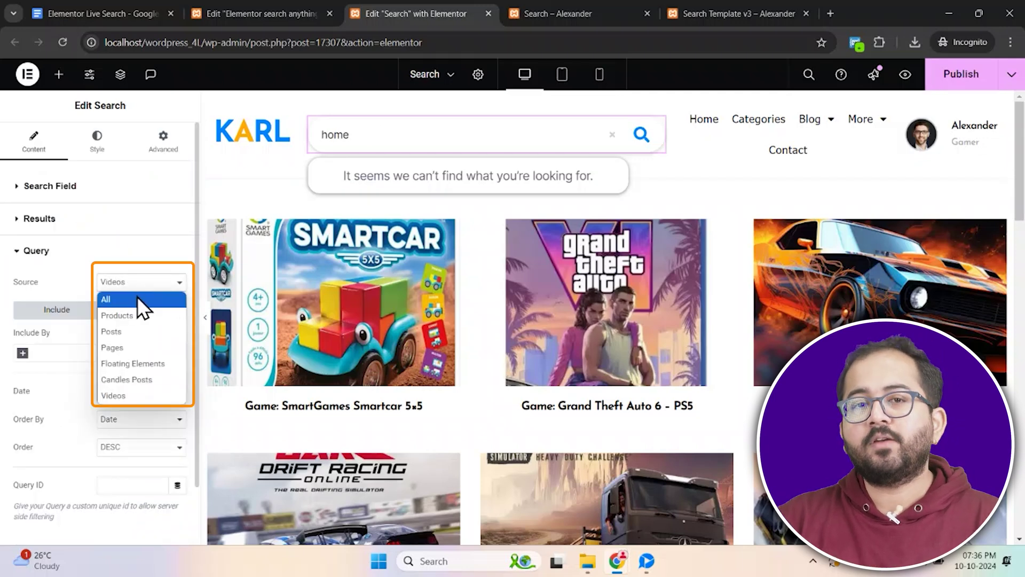
{"action": "left_click", "coordinate": [136, 299]}
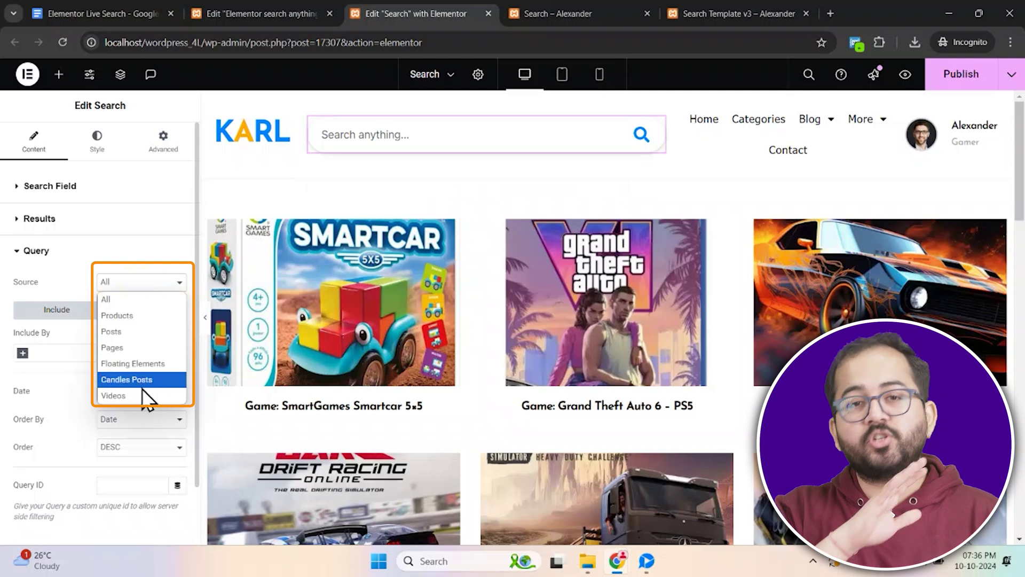
Step: Set the live results to show 10 items and publish the header
{"action": "left_click", "coordinate": [158, 299]}
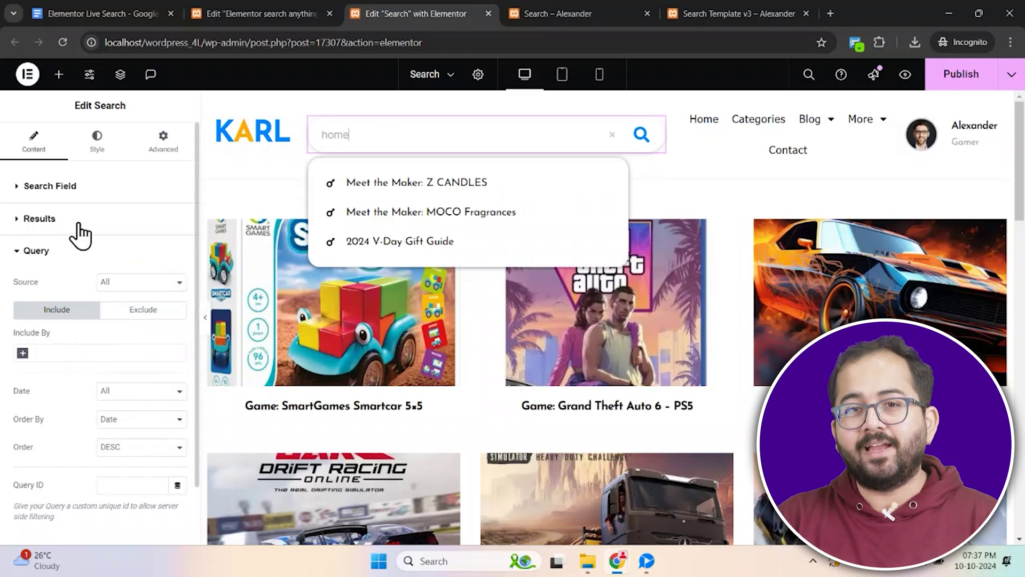
{"action": "left_click", "coordinate": [79, 225]}
{"action": "double_click", "coordinate": [155, 400]}
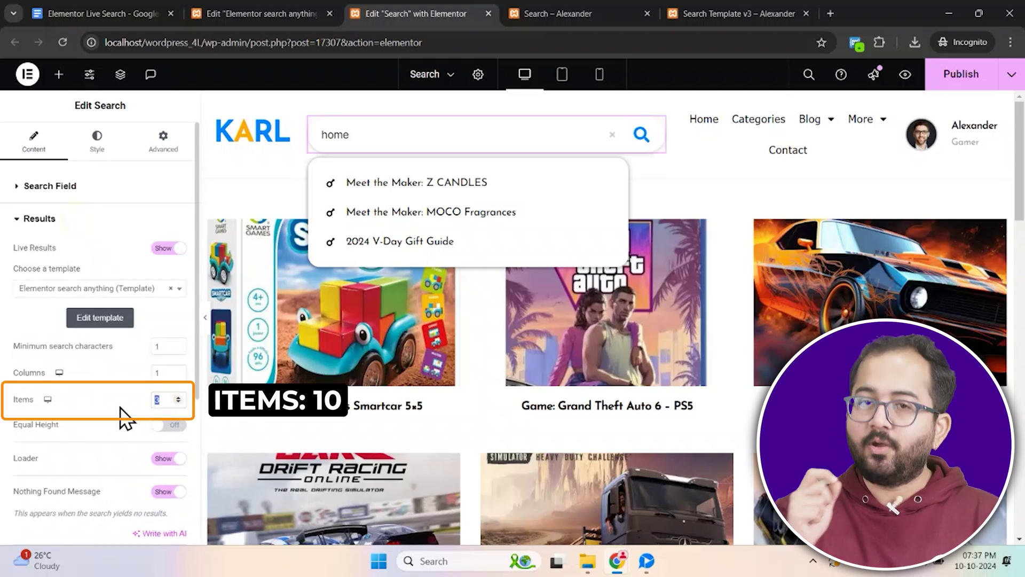
{"action": "type", "text": "10"}
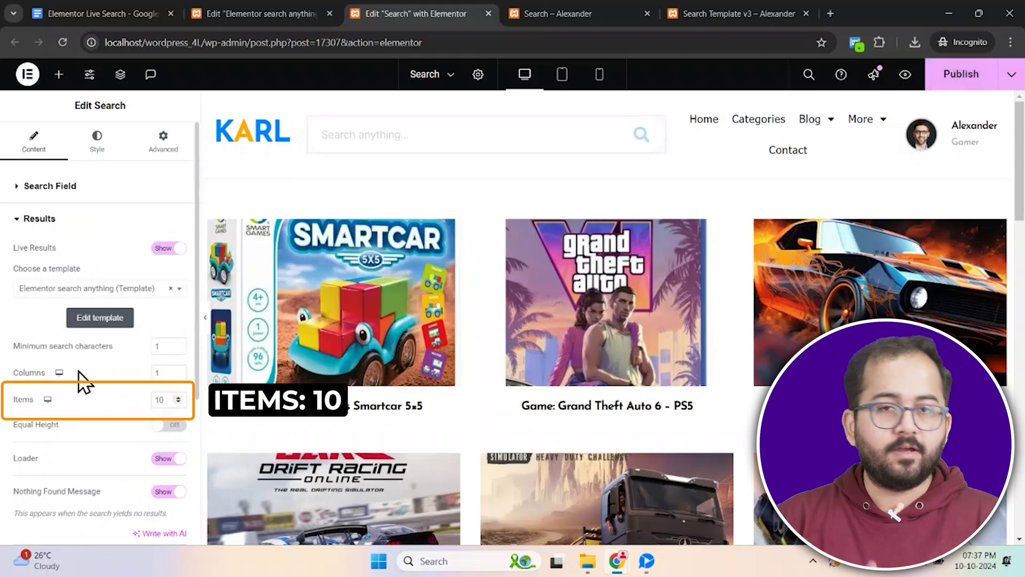
{"action": "left_click", "coordinate": [972, 77]}
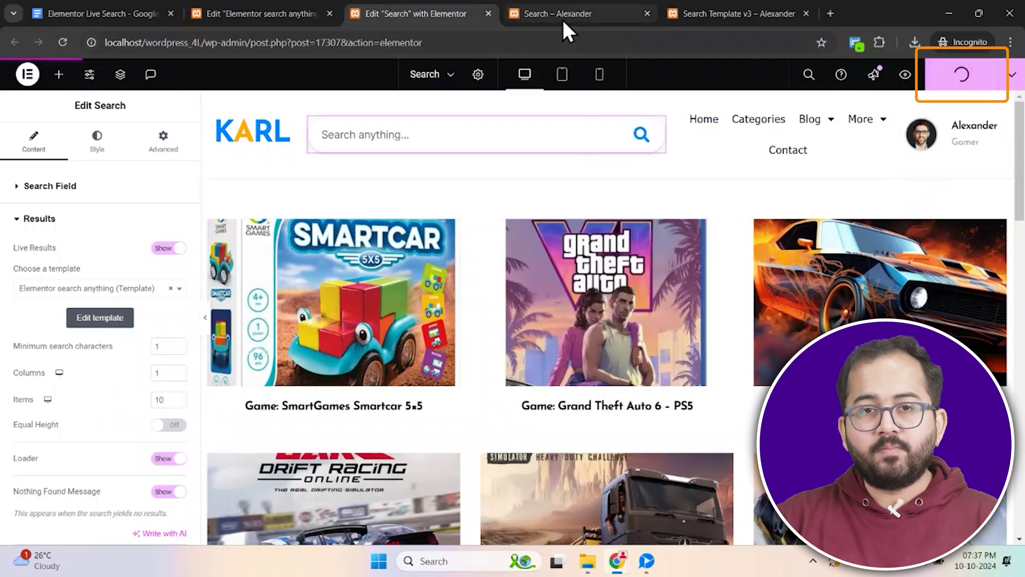
Step: Search 'home' in the live site's header search box and set the row gap to 8 px
{"action": "left_click", "coordinate": [548, 16]}
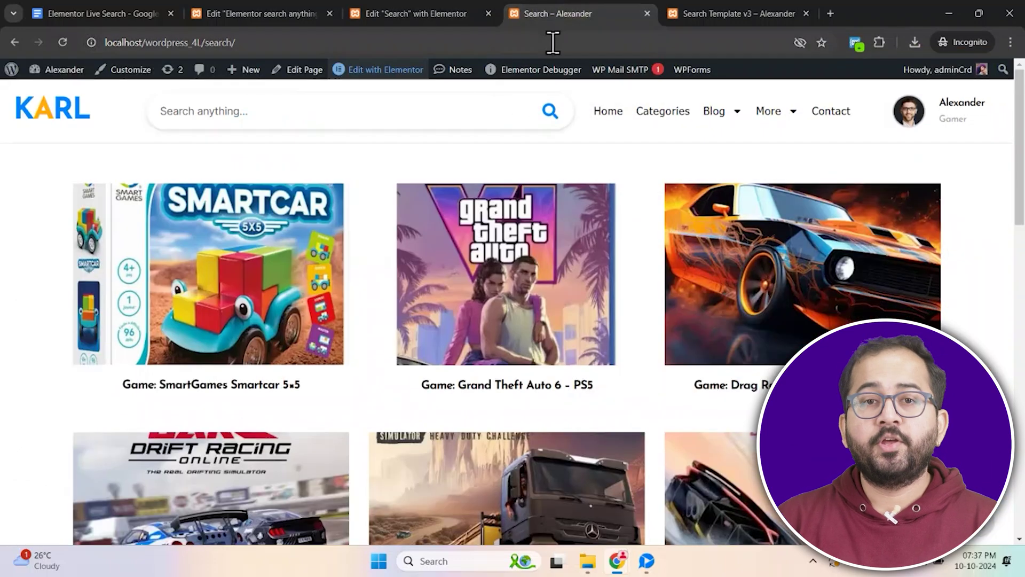
{"action": "left_click", "coordinate": [553, 42]}
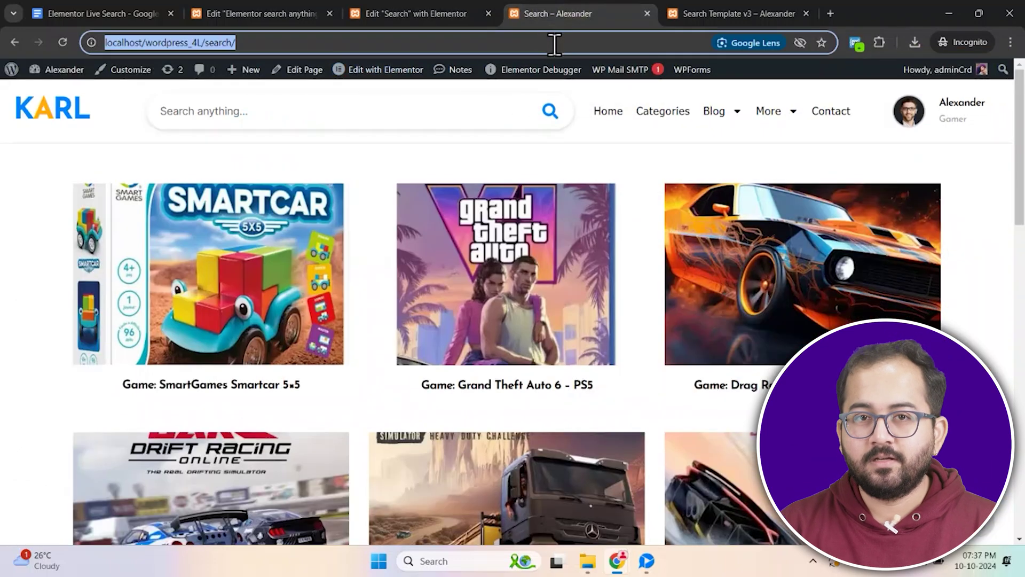
{"action": "left_click", "coordinate": [278, 105]}
{"action": "type", "text": "hom"}
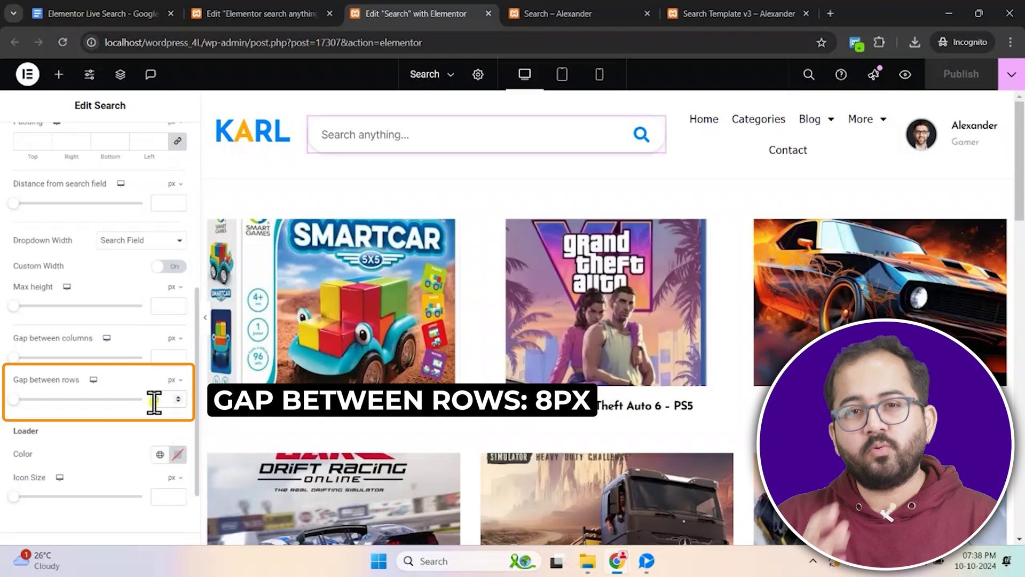
{"action": "type", "text": "8"}
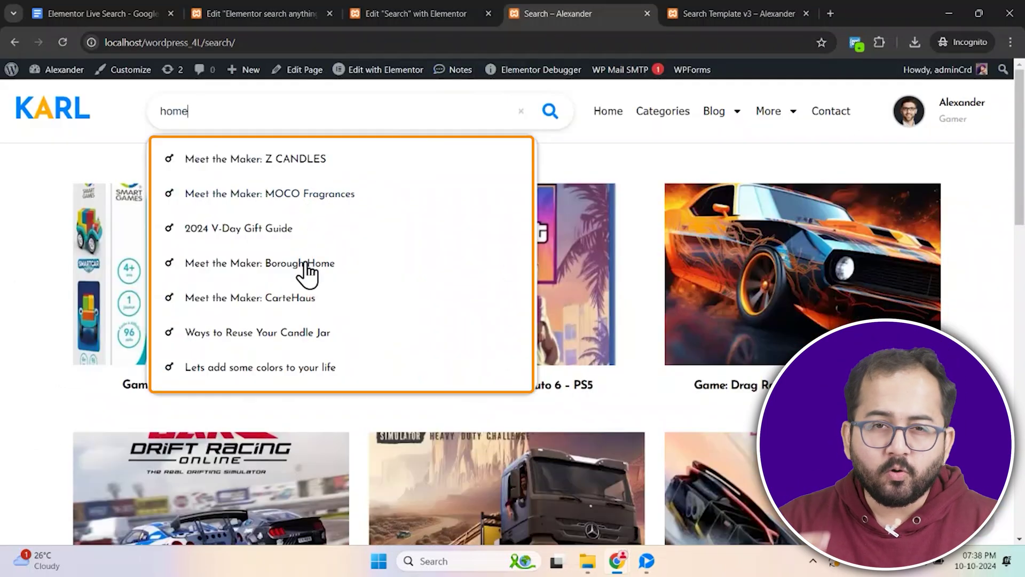
Step: Open the Z CANDLES and MOCO Fragrances results in new tabs
{"action": "right_click", "coordinate": [262, 163]}
{"action": "left_click", "coordinate": [294, 172]}
{"action": "right_click", "coordinate": [281, 192]}
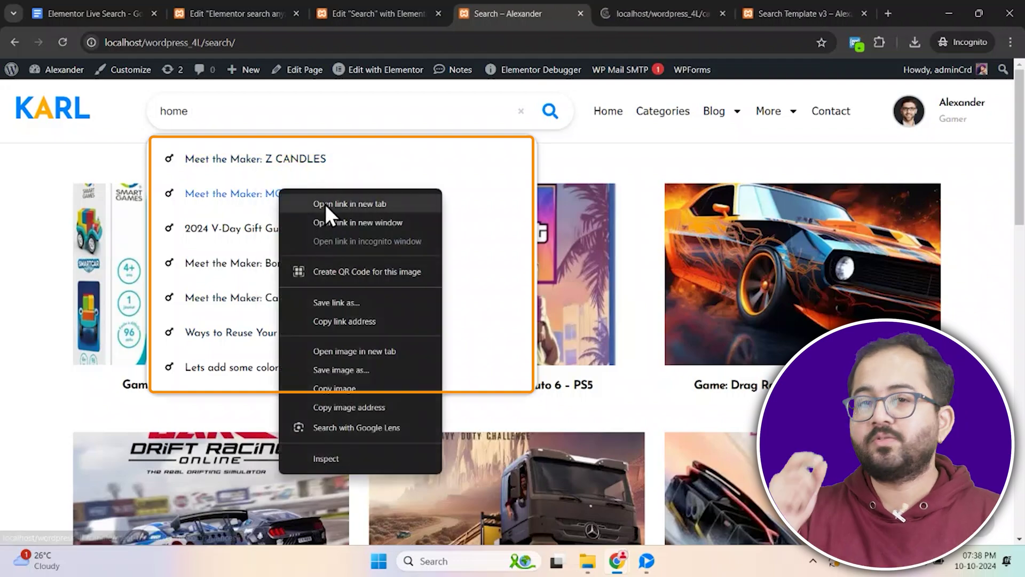
{"action": "left_click", "coordinate": [325, 204]}
Step: View the Z CANDLES post, then close the MOCO Fragrances and SmartGames post tabs
{"action": "key", "text": "ctrl+Tab"}
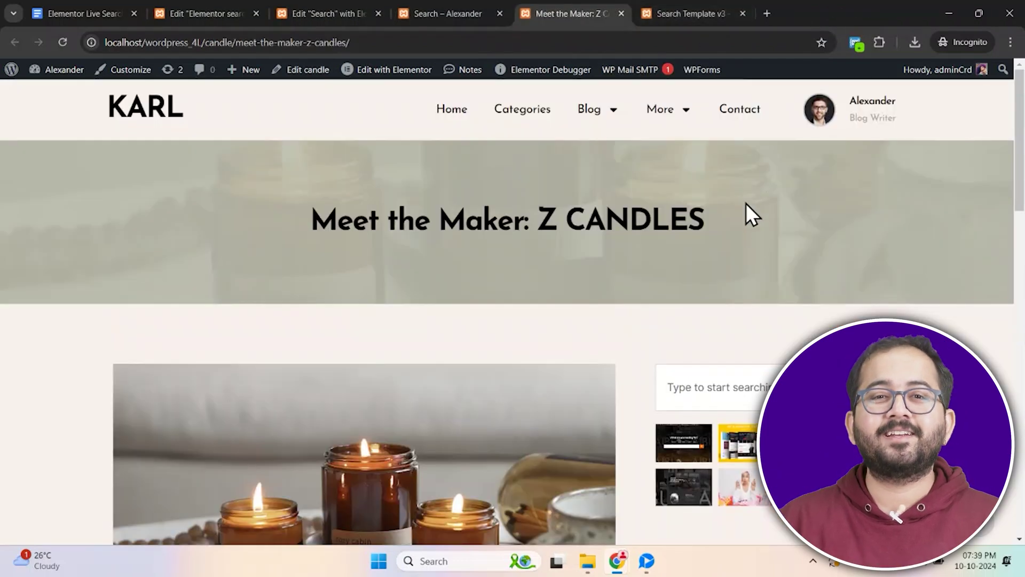
{"action": "left_click", "coordinate": [742, 14]}
{"action": "left_click", "coordinate": [680, 8]}
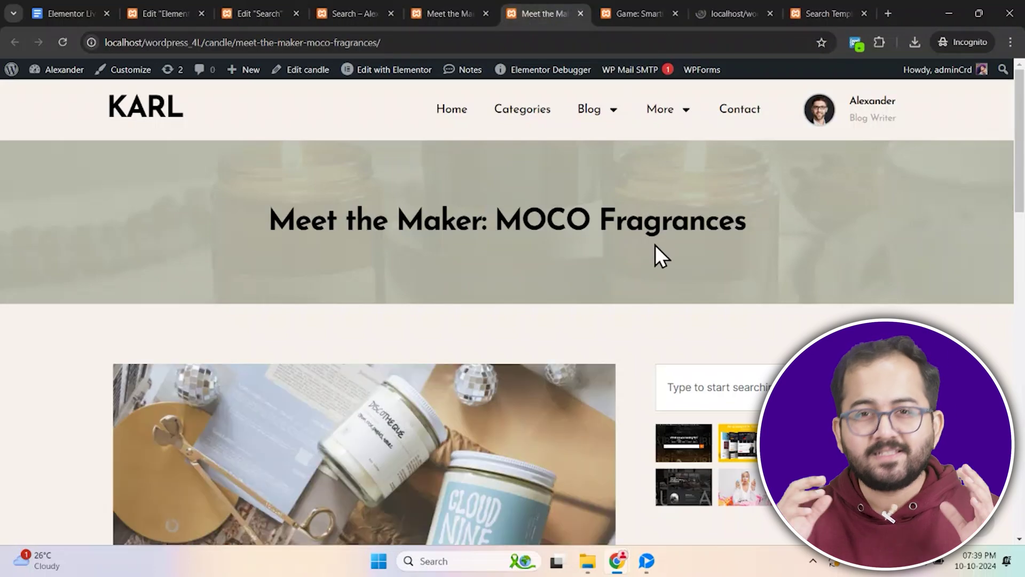
{"action": "scroll", "coordinate": [655, 244], "scroll_direction": "down", "scroll_amount": 5}
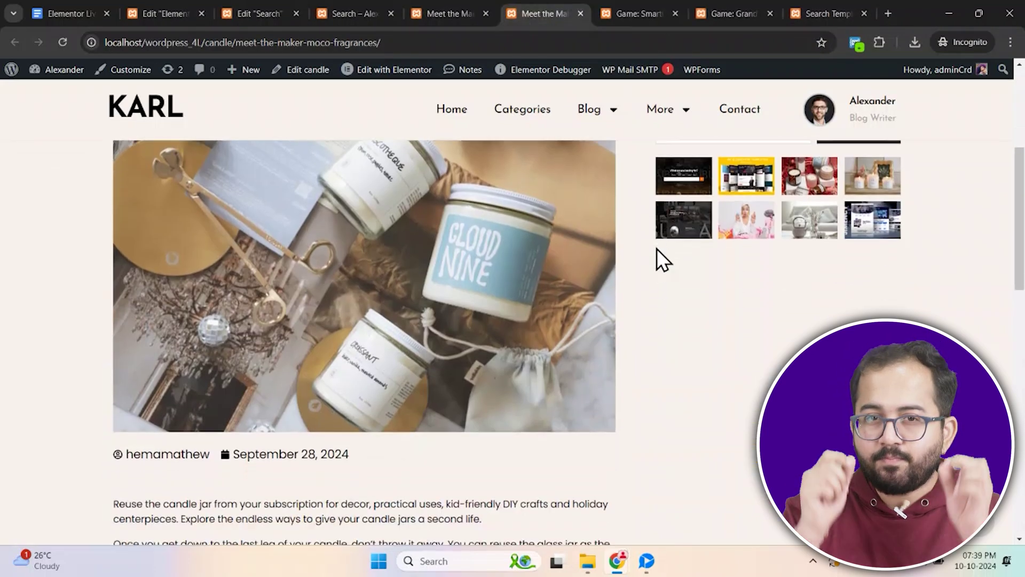
{"action": "middle_click", "coordinate": [553, 12]}
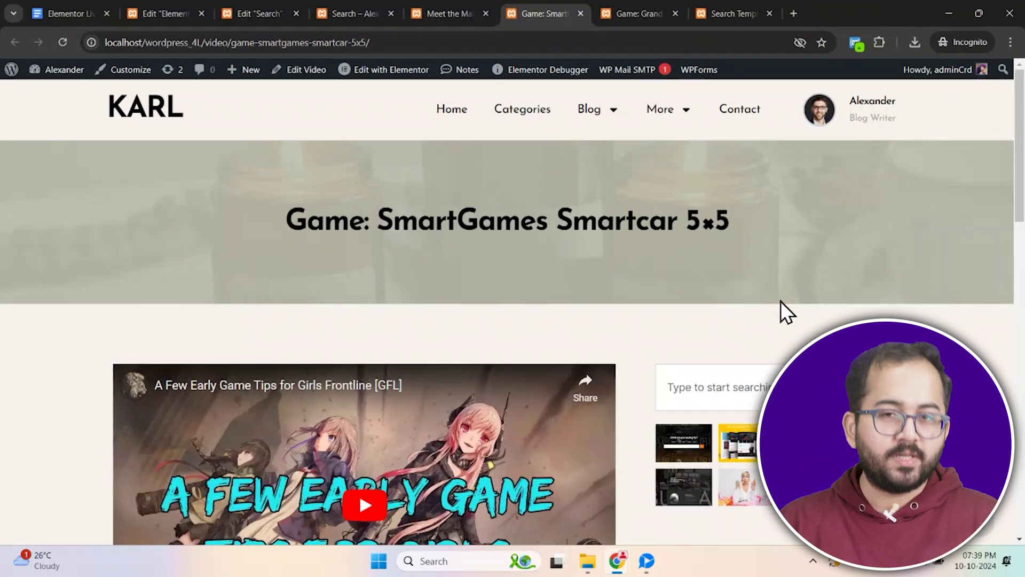
{"action": "scroll", "coordinate": [781, 301], "scroll_direction": "down", "scroll_amount": 6}
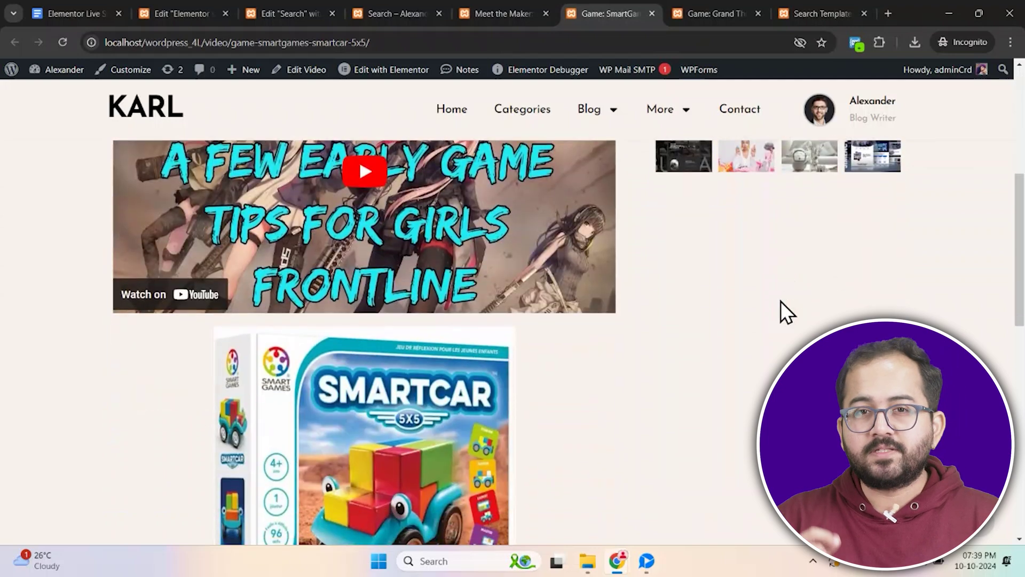
{"action": "scroll", "coordinate": [781, 300], "scroll_direction": "up", "scroll_amount": 5}
{"action": "middle_click", "coordinate": [622, 12]}
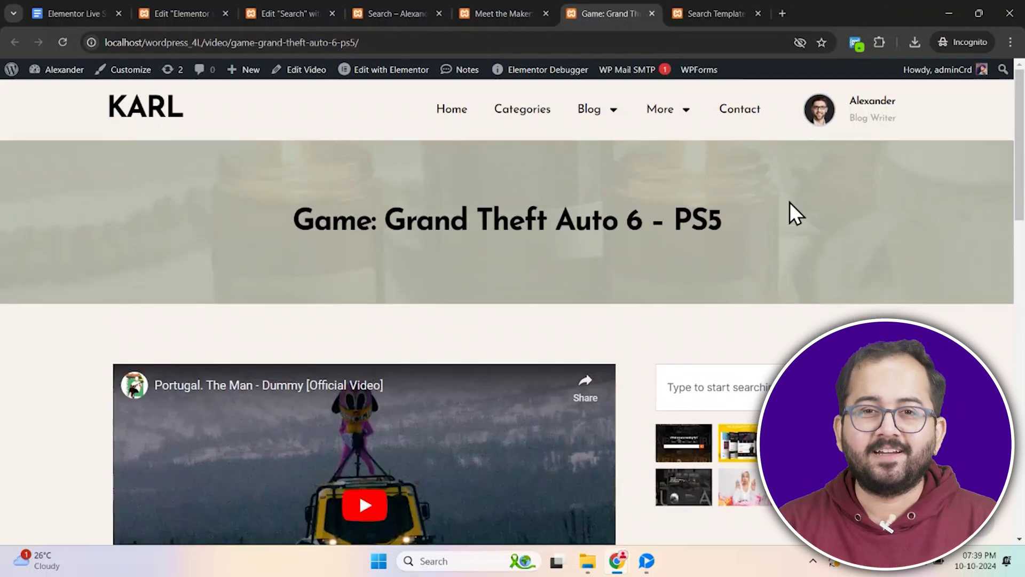
{"action": "scroll", "coordinate": [799, 264], "scroll_direction": "down", "scroll_amount": 7}
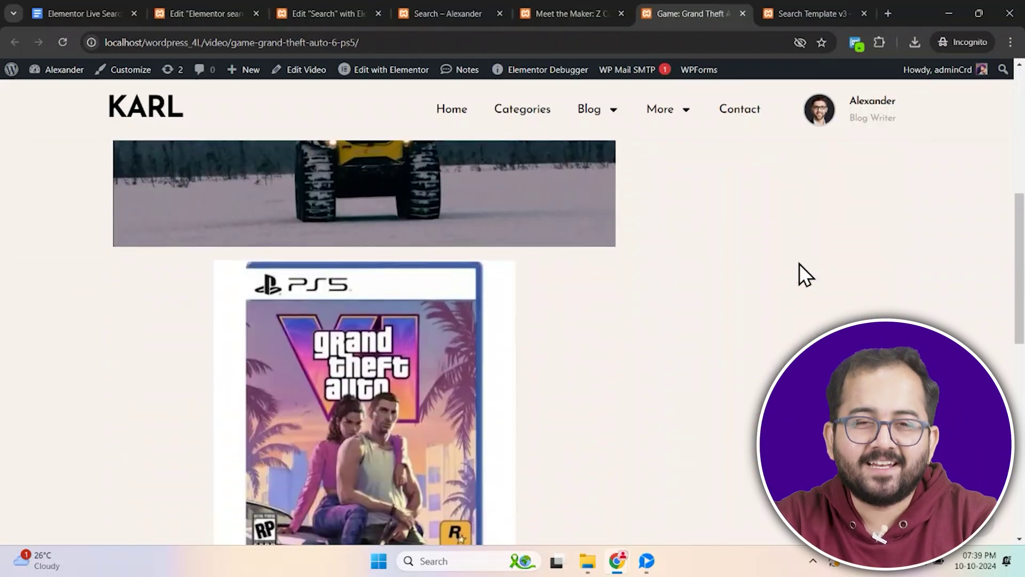